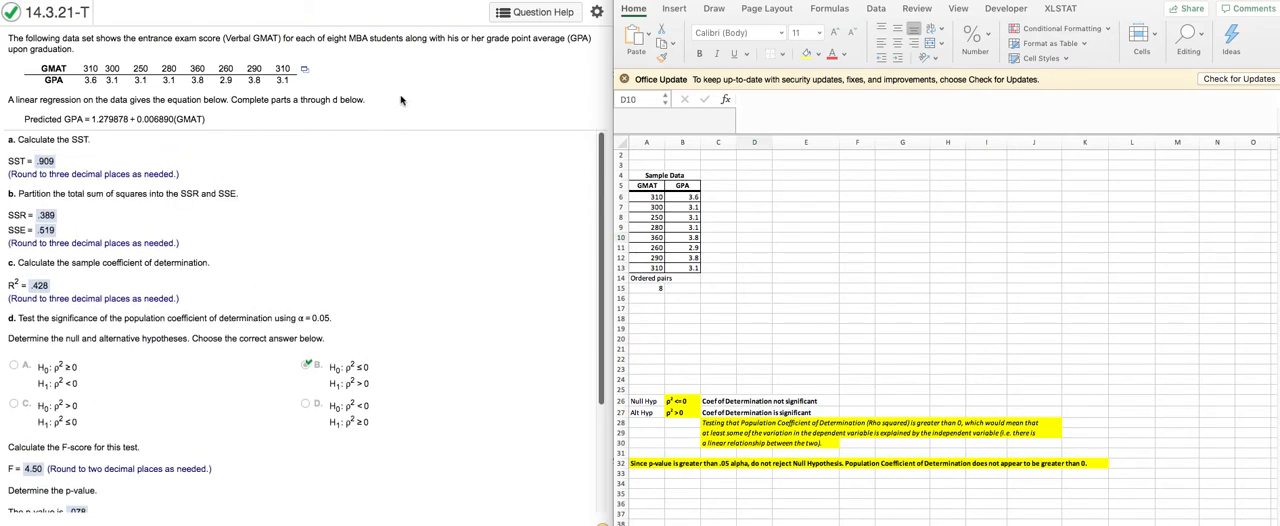
Step: Review parts a through d of the GMAT and GPA regression question, including the hypotheses, F-score, p-value and conclusion choices
scroll(472, 264, "down", 1)
scroll(472, 264, "down", 3)
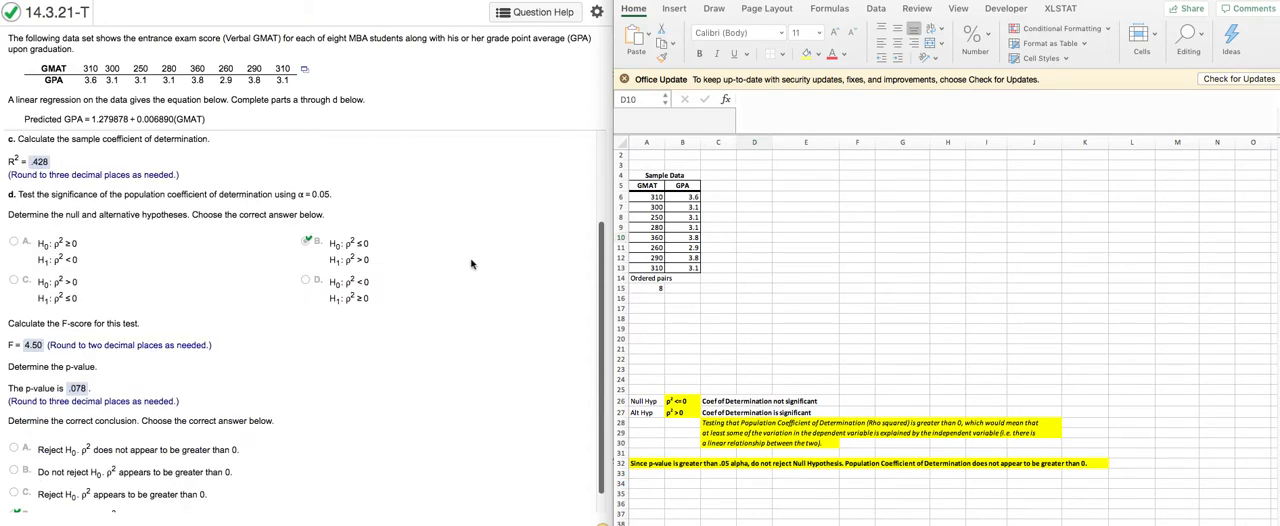
scroll(472, 264, "down", 1)
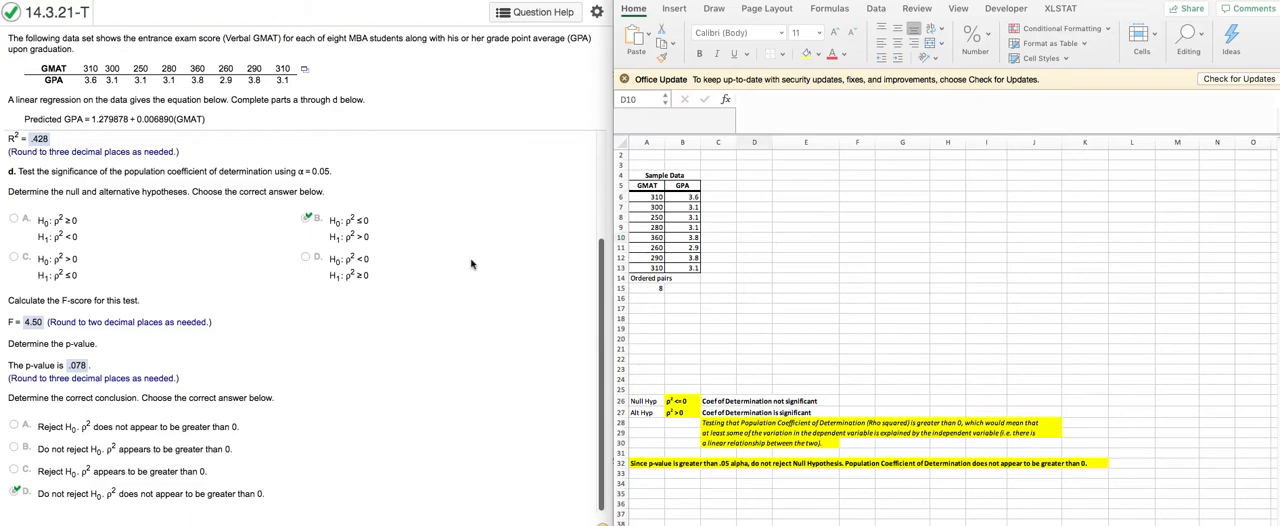
scroll(435, 258, "up", 1)
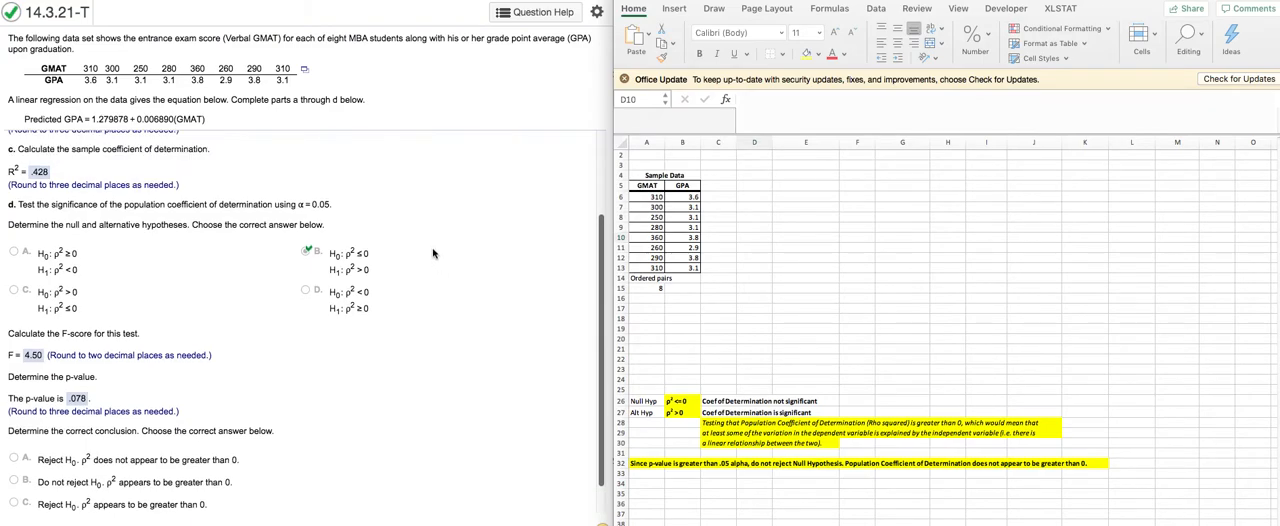
scroll(433, 253, "up", 1)
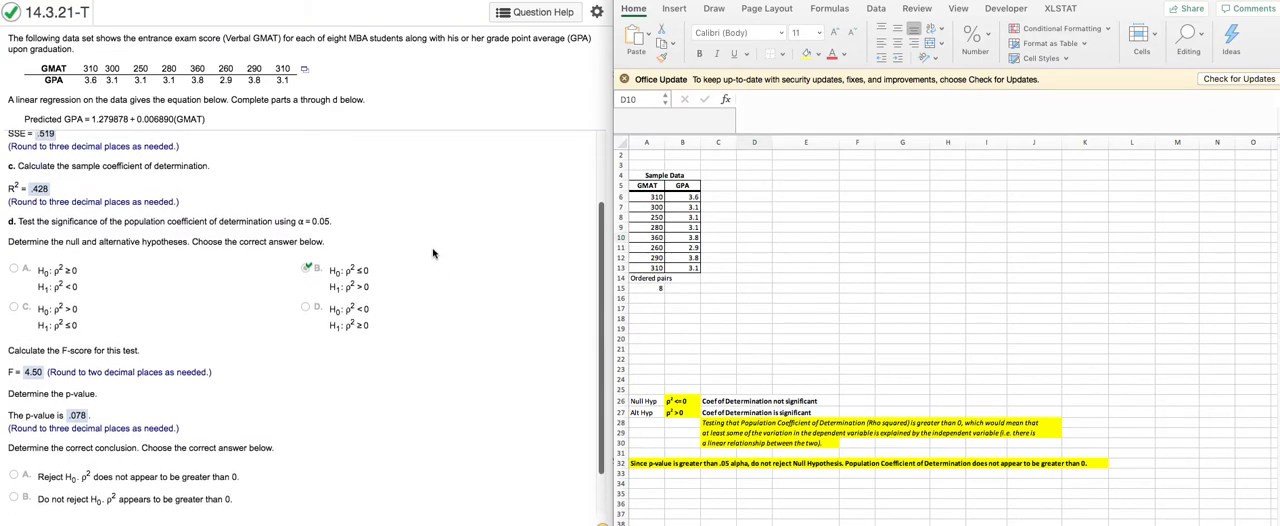
scroll(433, 253, "up", 2)
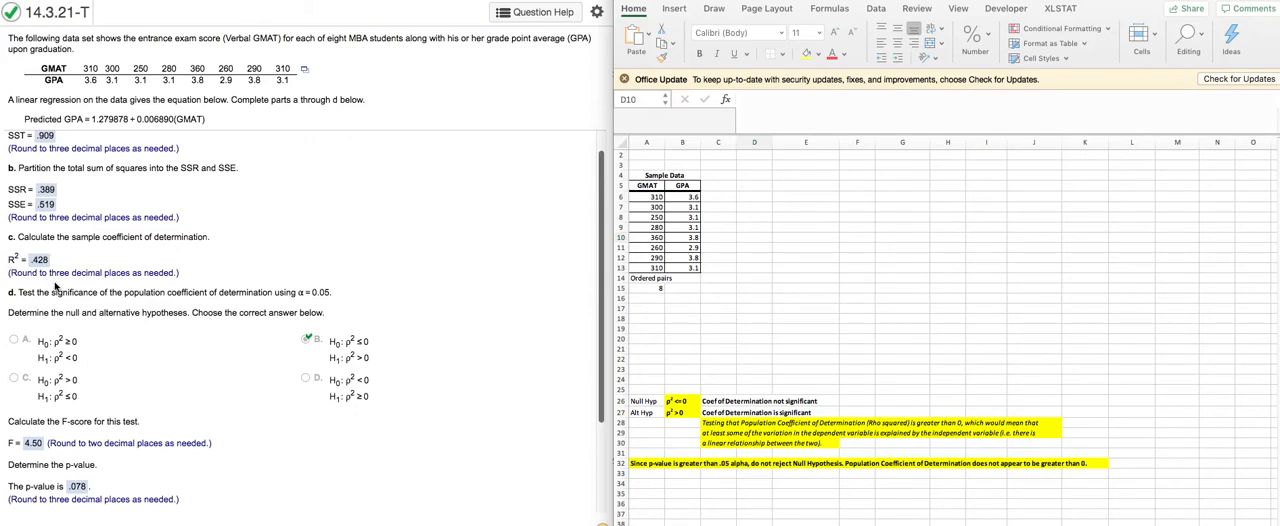
scroll(108, 293, "down", 1)
scroll(108, 293, "down", 1)
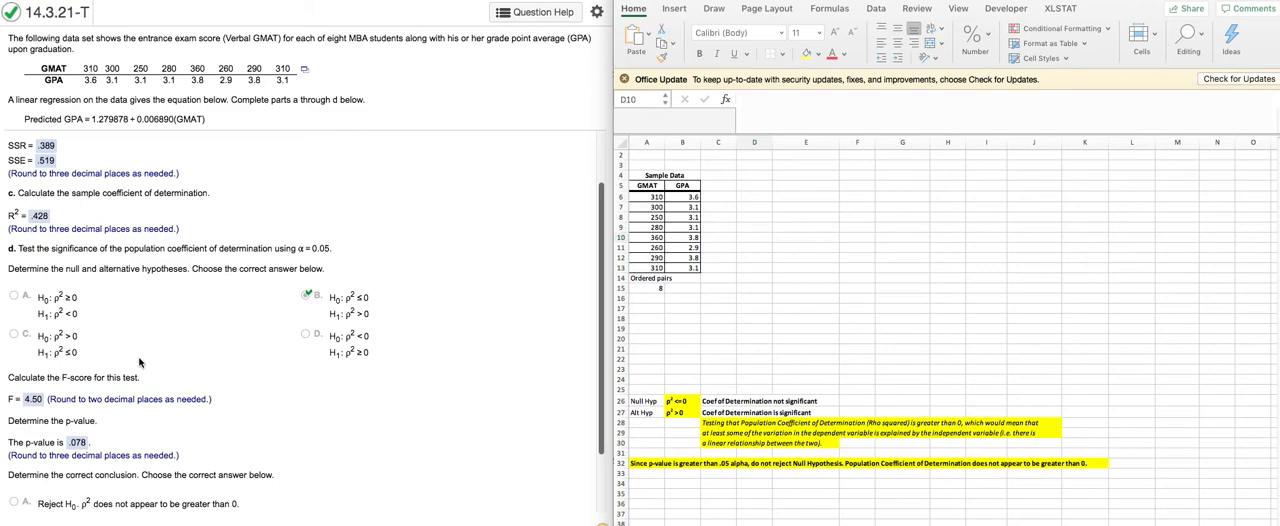
scroll(141, 404, "down", 1)
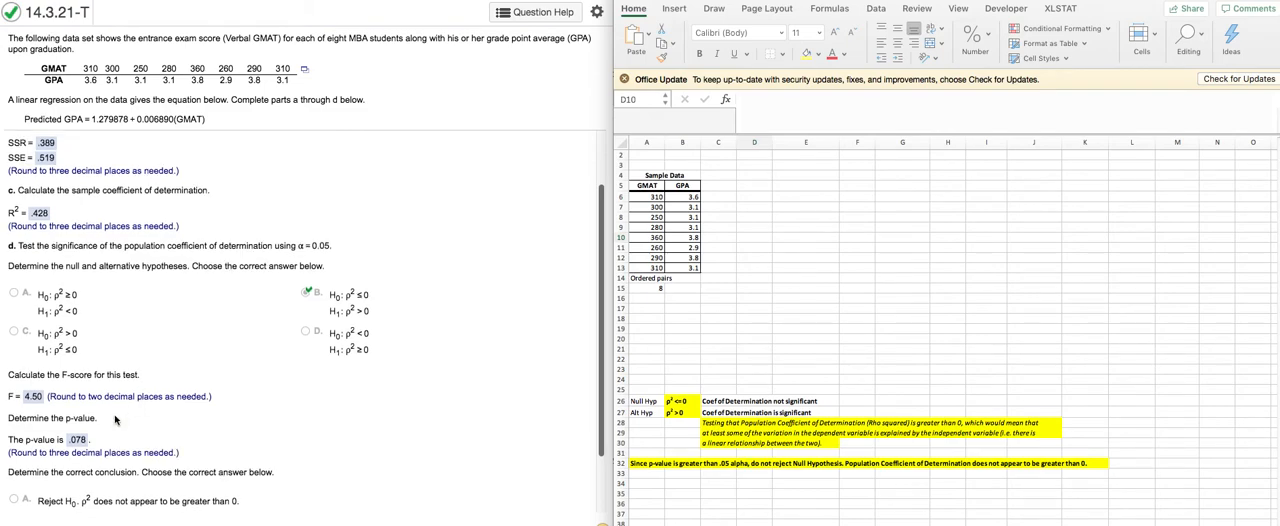
scroll(268, 396, "up", 3)
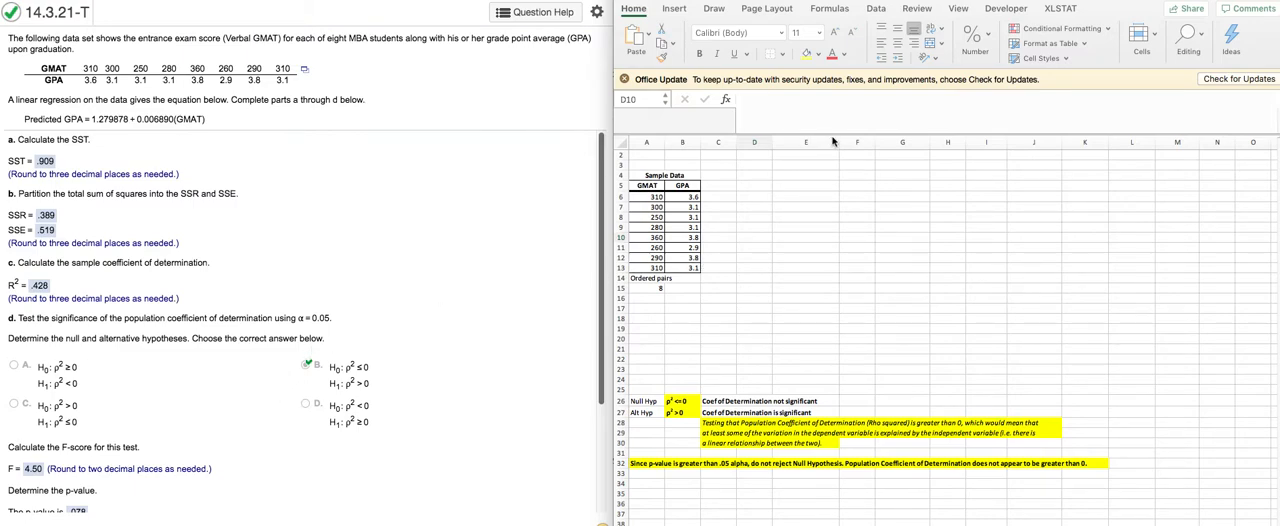
Step: Start a Regression analysis from the data analysis tools and set its Input Y Range to the GPA column, $B$5:$B$13
left_click(875, 12)
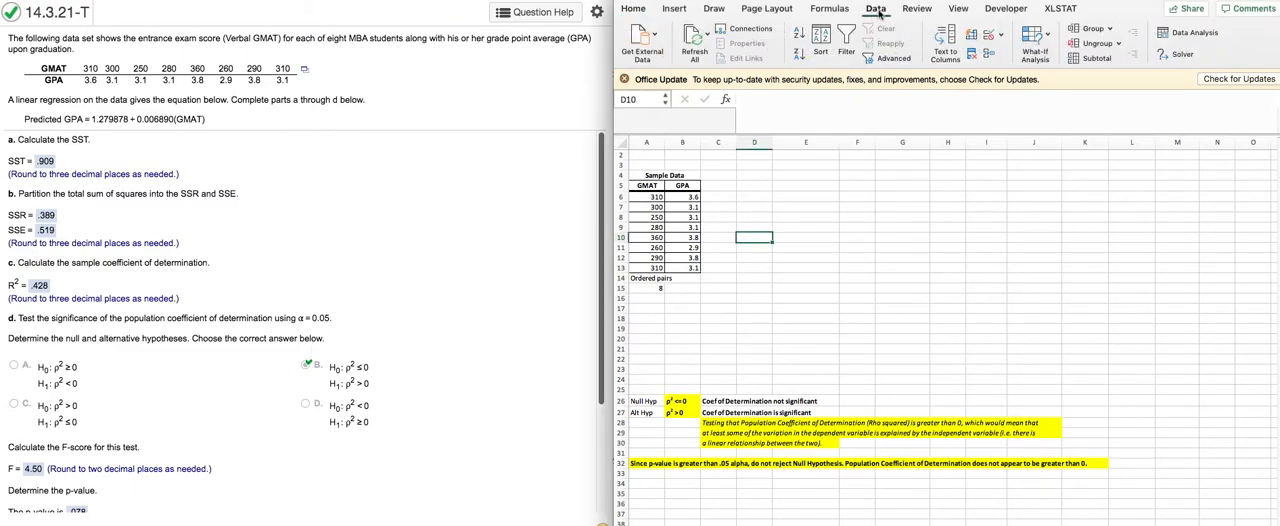
left_click(1193, 33)
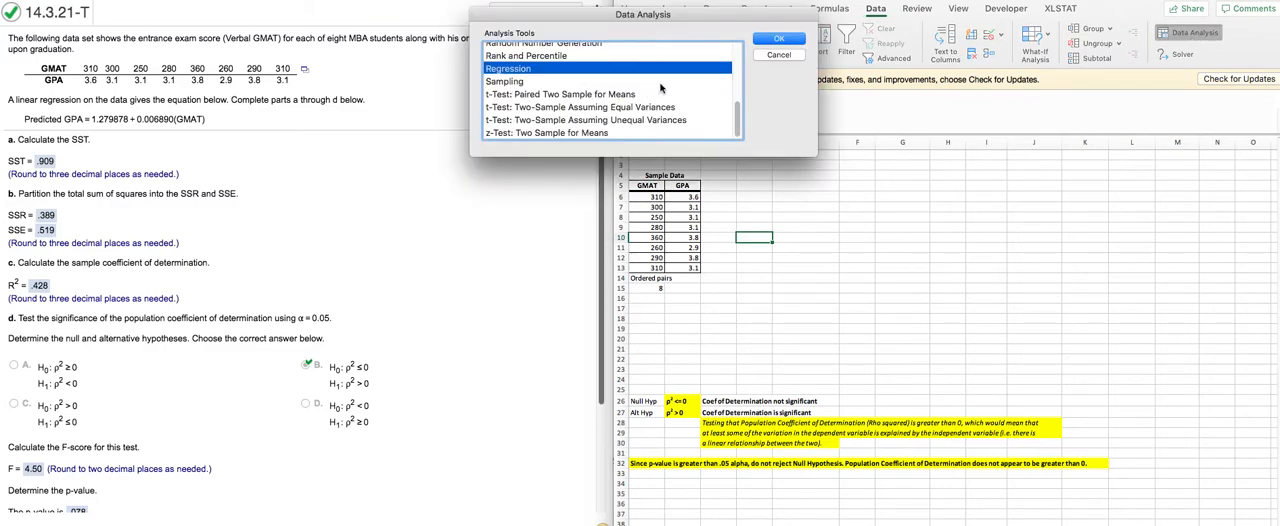
left_click(785, 40)
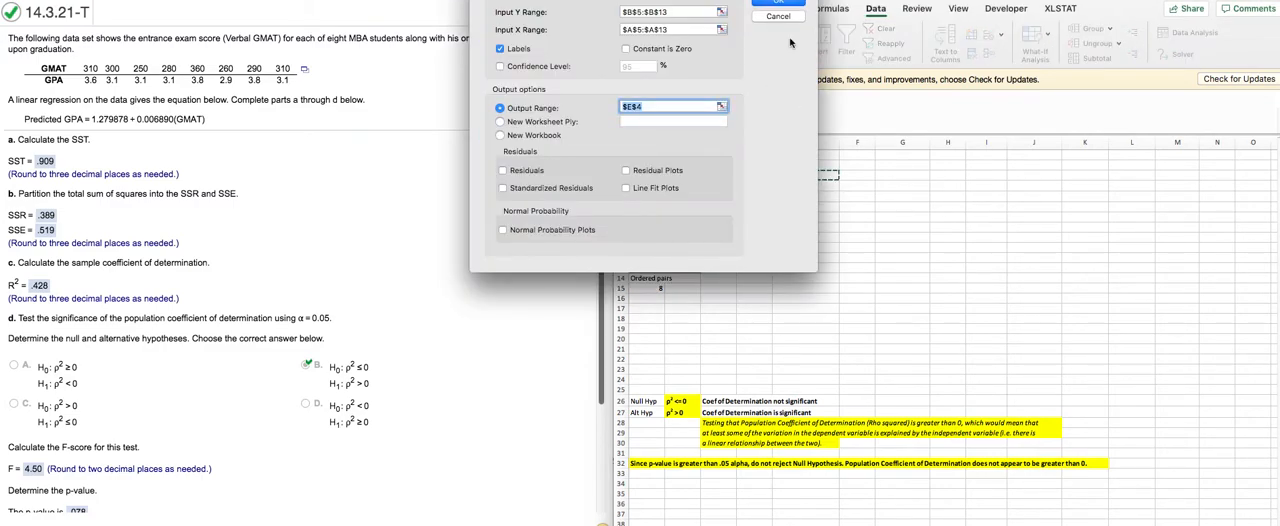
left_click_drag(591, 135, 957, 332)
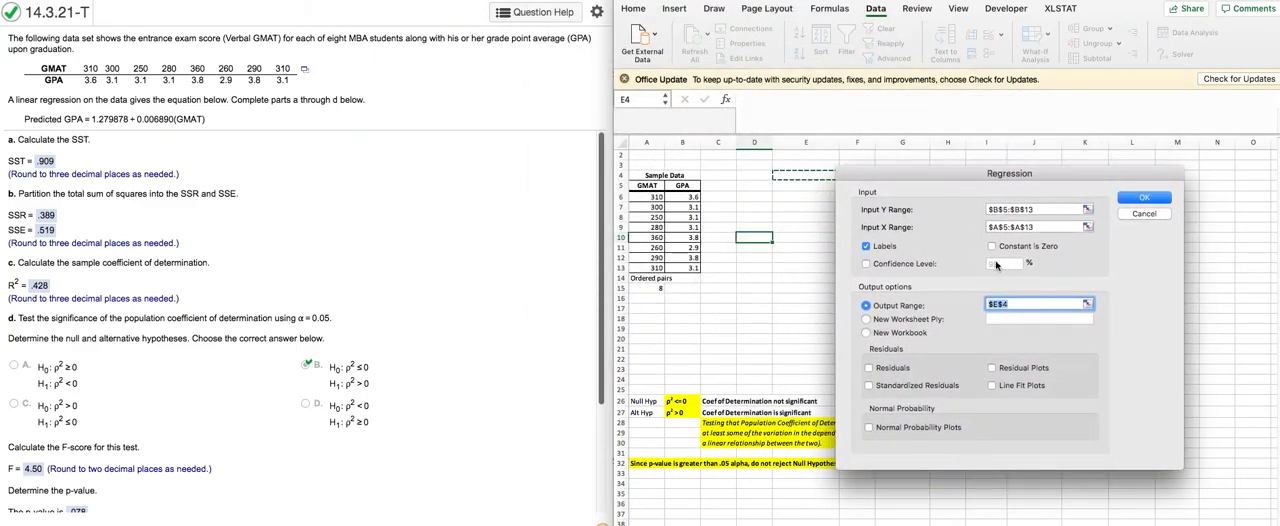
left_click_drag(1037, 211, 984, 213)
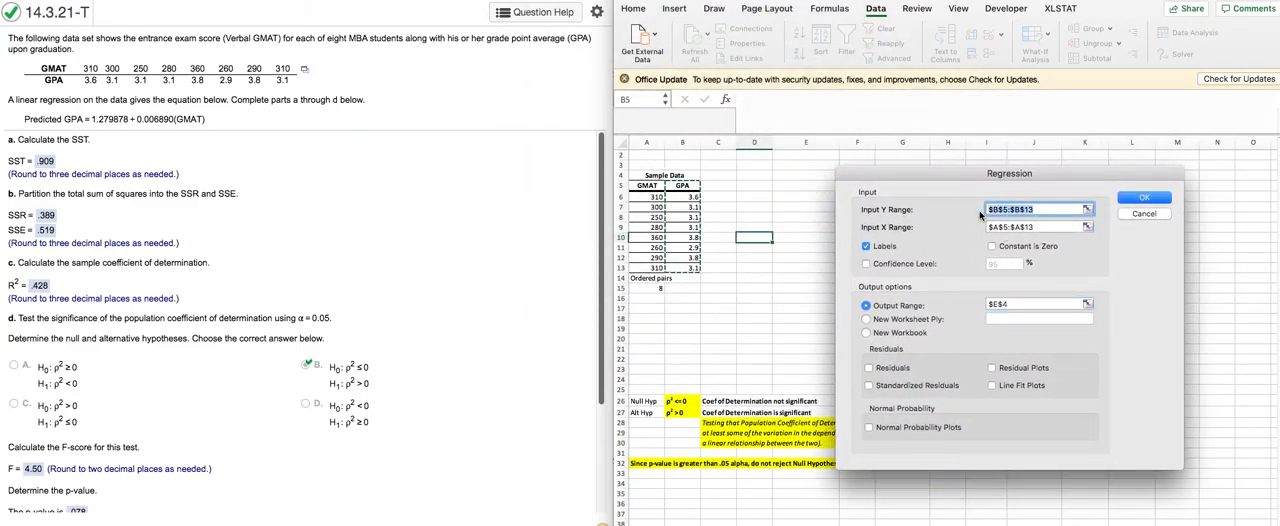
key("BackSpace")
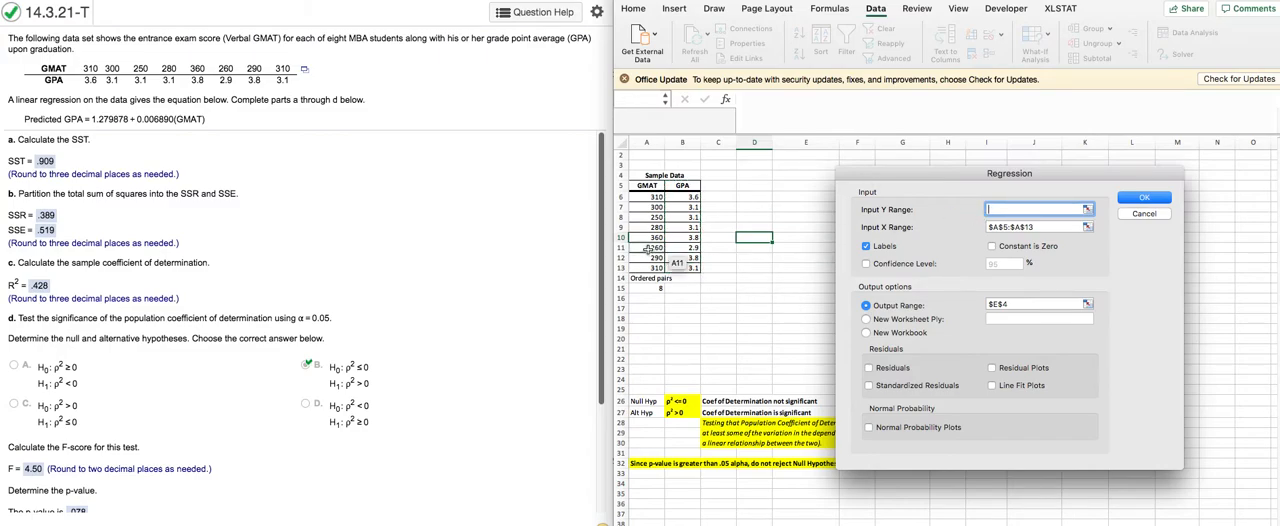
left_click_drag(684, 187, 694, 268)
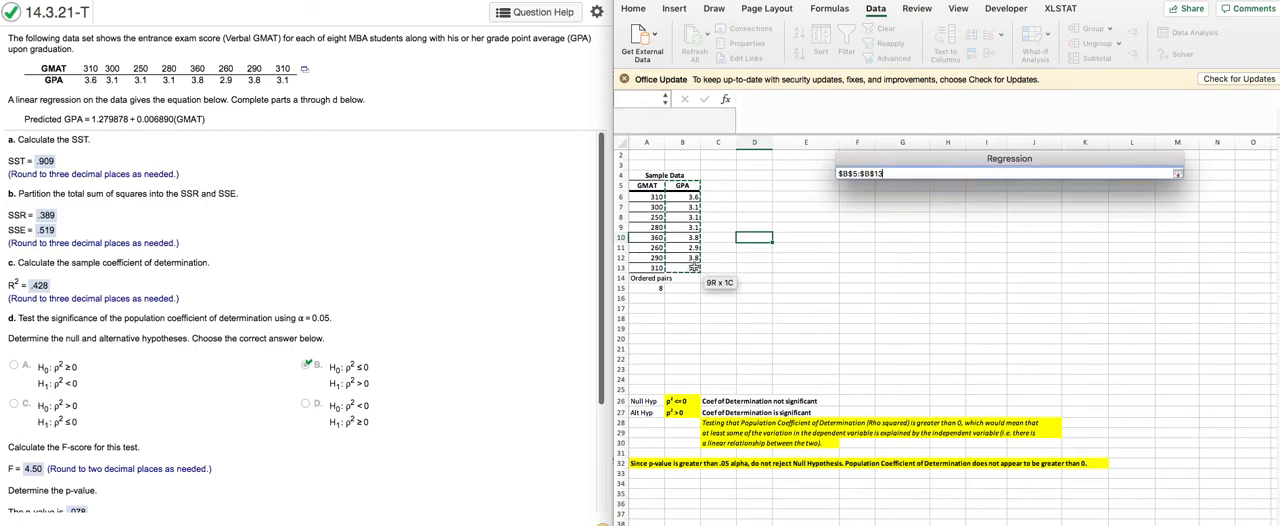
key("Tab")
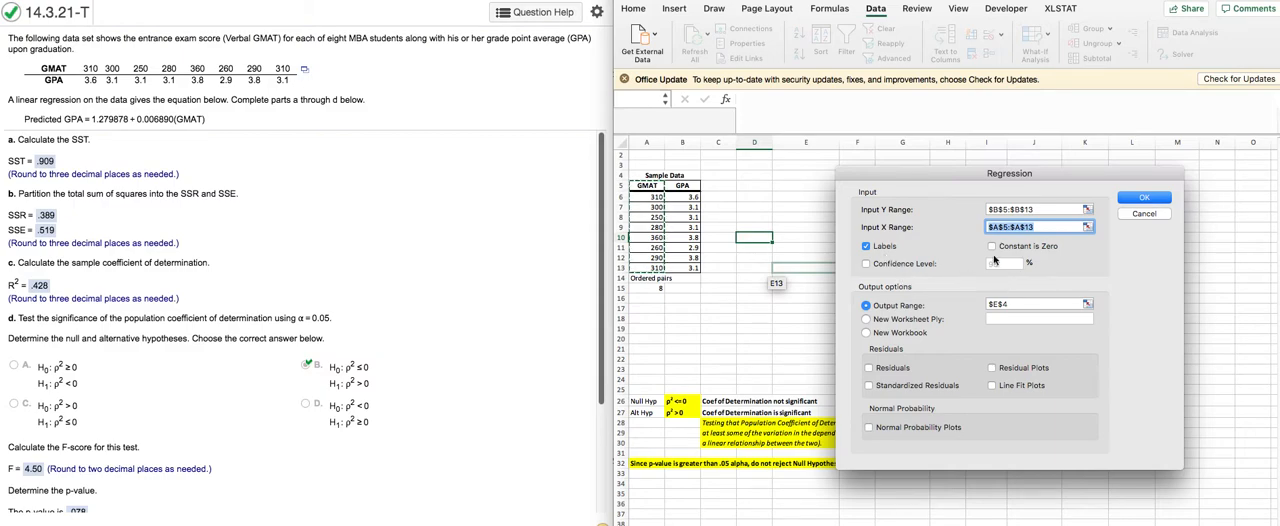
Step: Set the regression's output range to cell $E$3 and run the analysis
left_click_drag(1017, 305, 986, 305)
key("BackSpace")
left_click(805, 163)
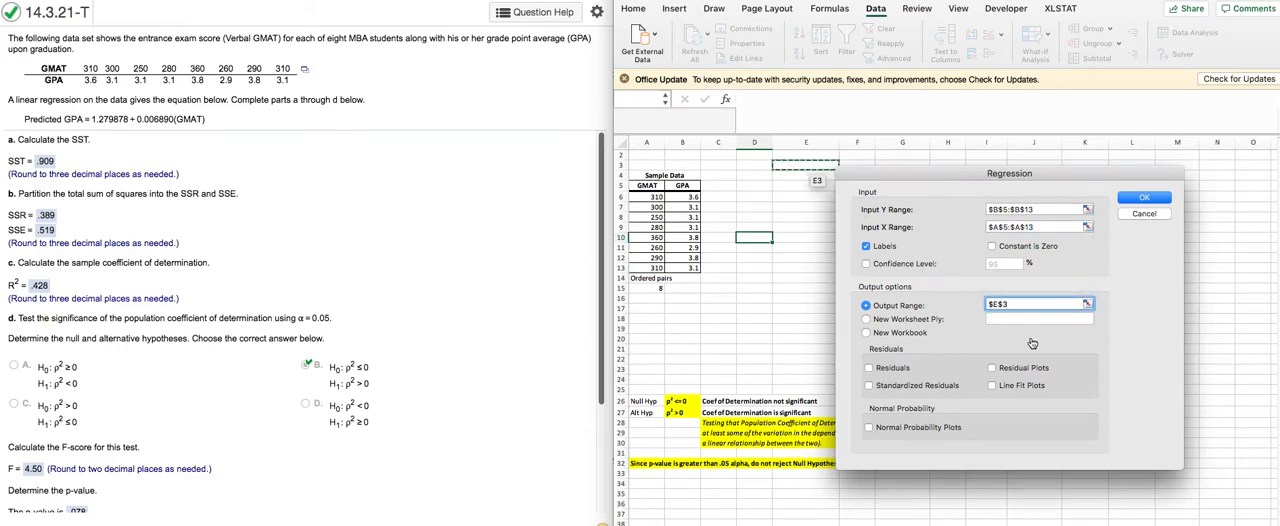
left_click(1134, 202)
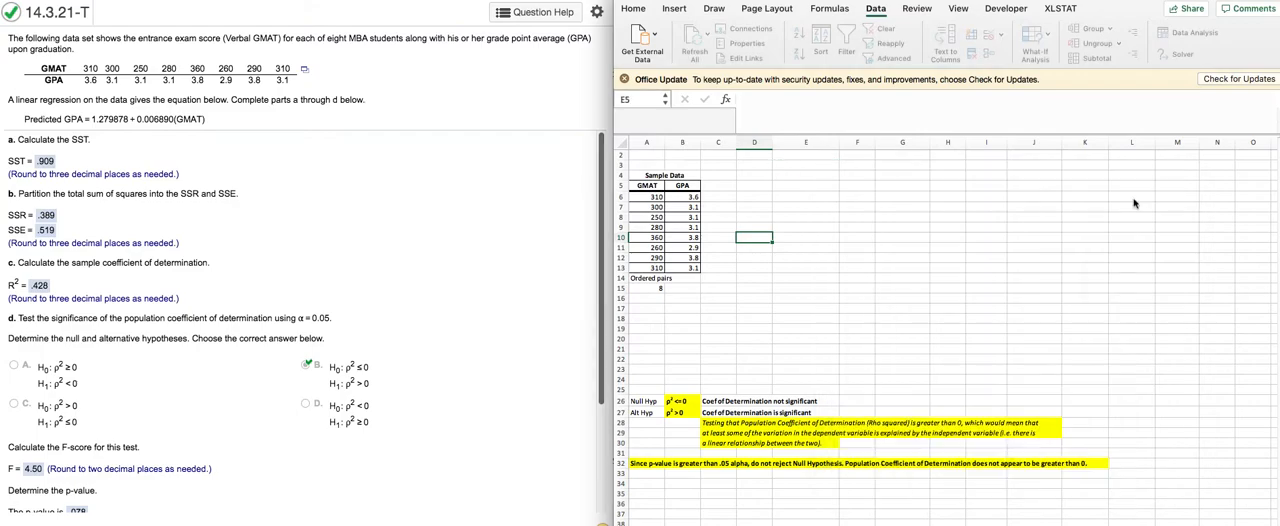
left_click(1158, 423)
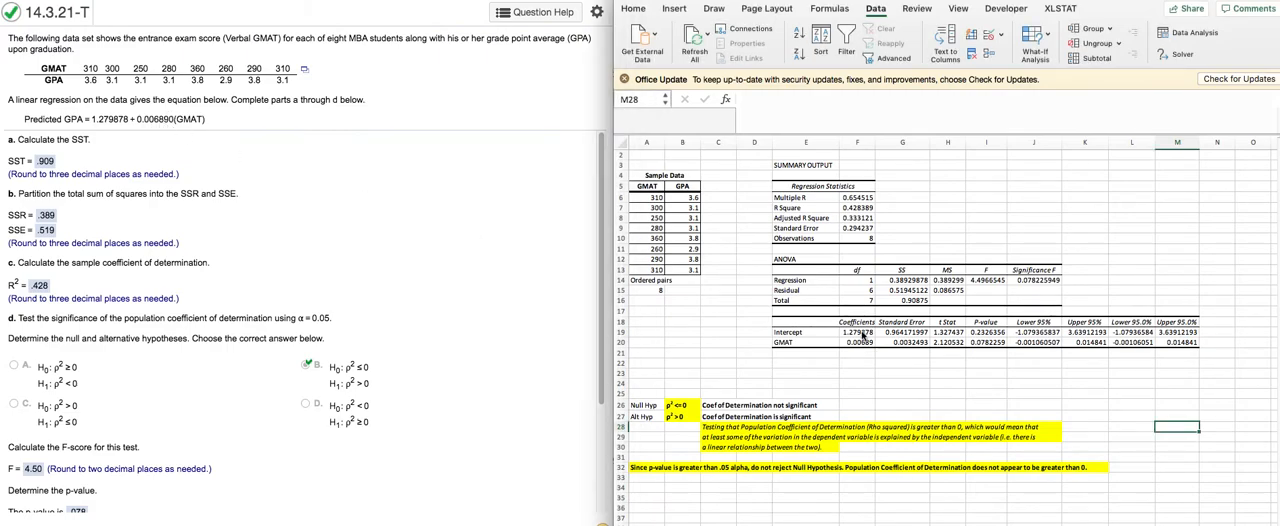
Step: Highlight the Intercept and GMAT coefficients in F19:F20 with yellow fill
left_click_drag(858, 332, 860, 342)
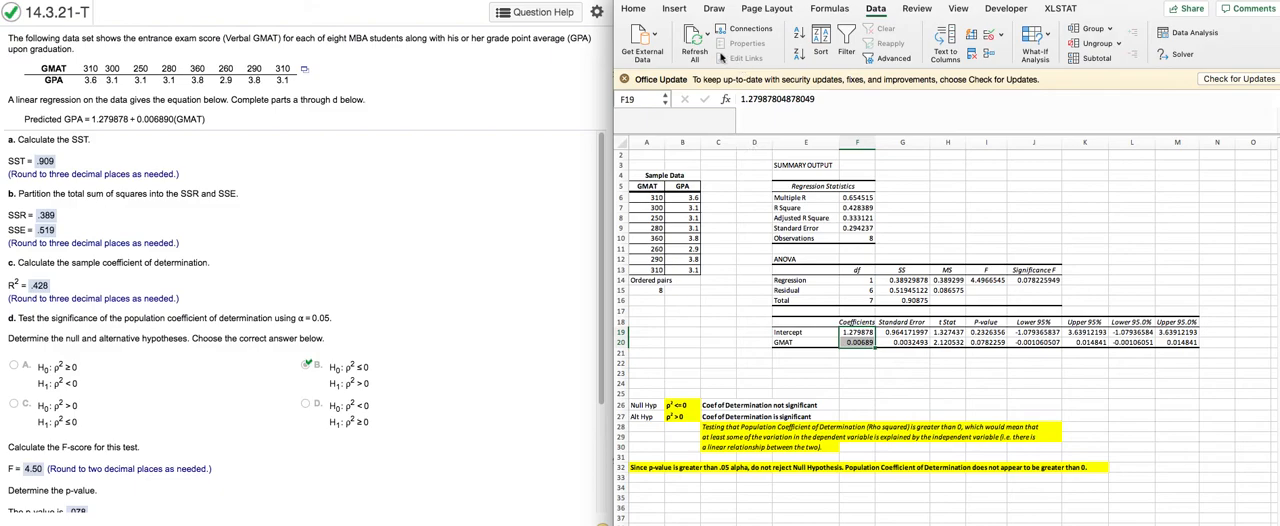
left_click(634, 9)
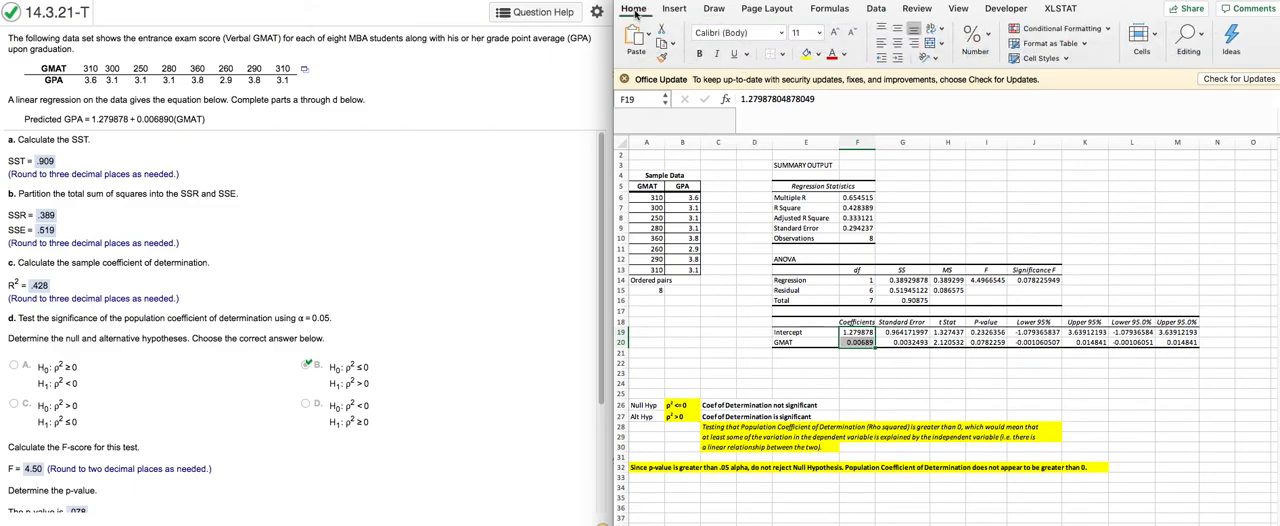
left_click(806, 54)
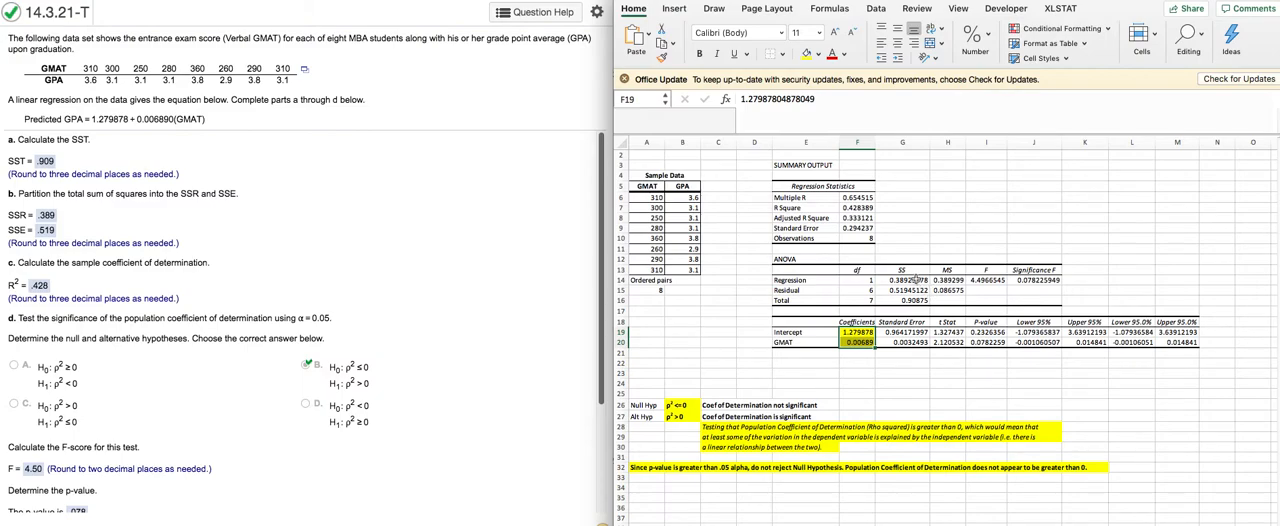
Step: Highlight the Regression, Residual and Total sums of squares in G14:G16 with yellow fill
left_click(914, 280)
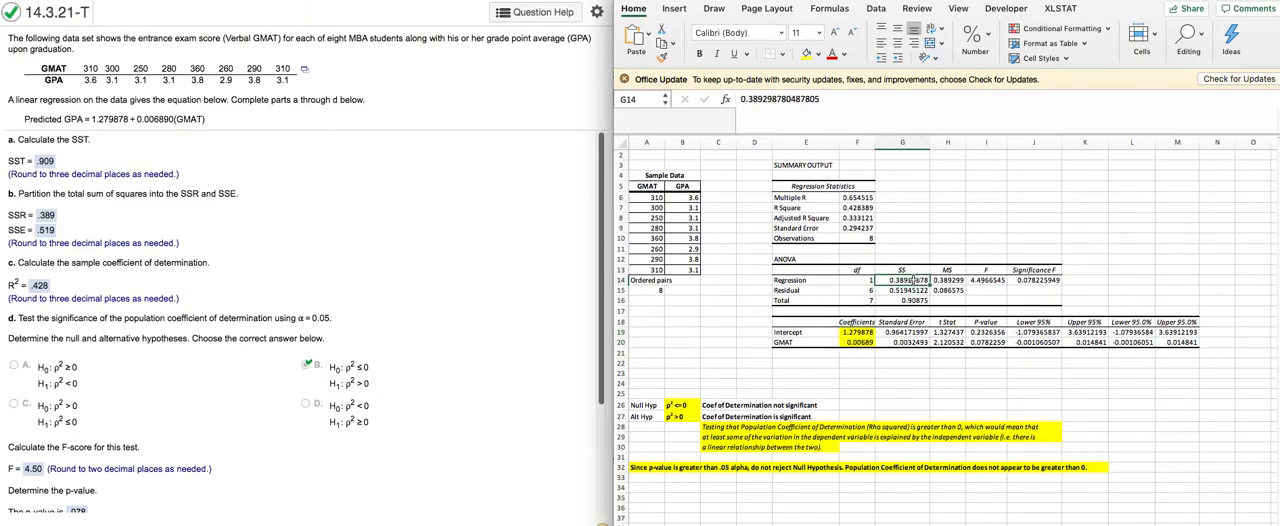
left_click_drag(907, 280, 905, 300)
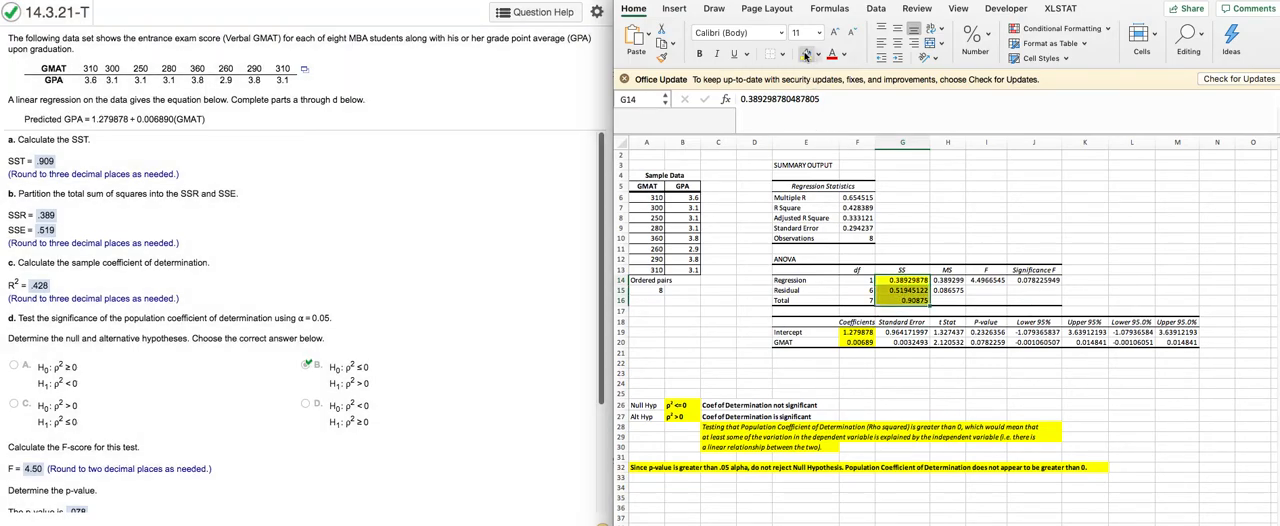
left_click(913, 280)
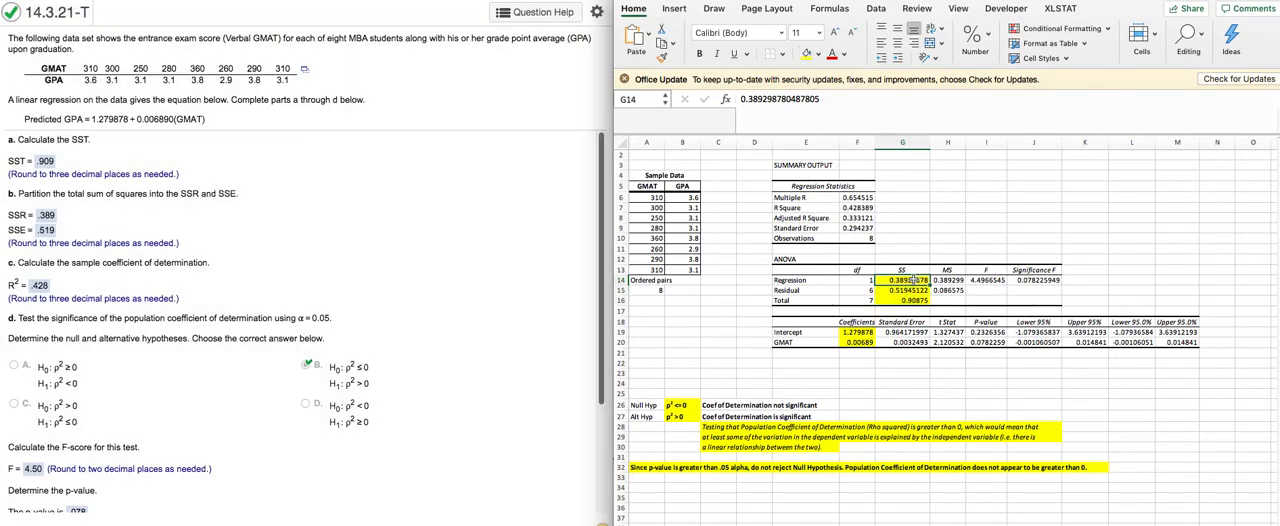
left_click(909, 290)
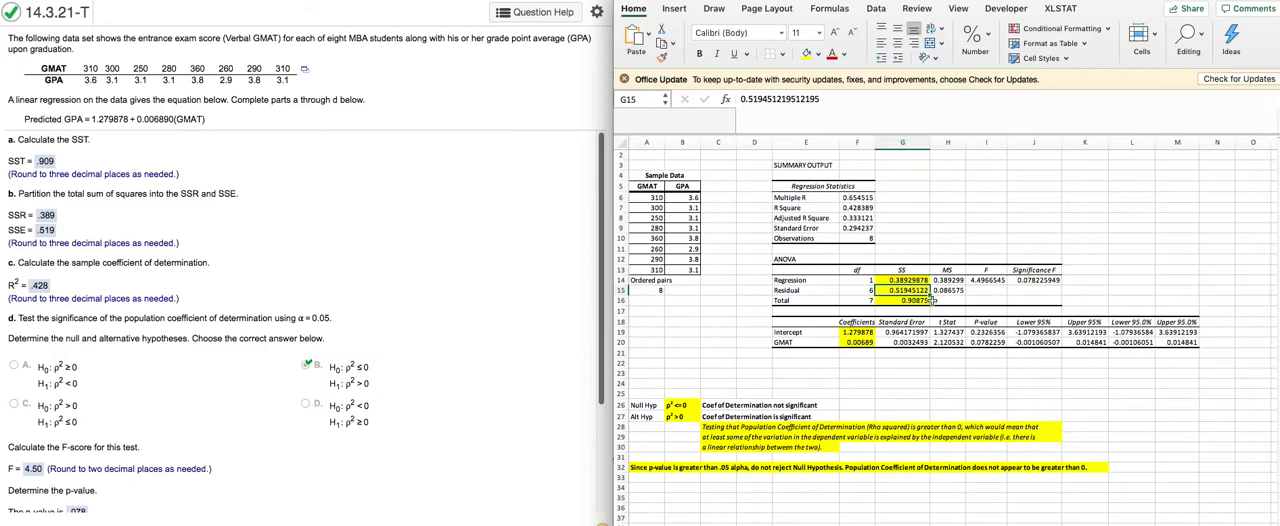
Step: Highlight the R Square value in cell F7 with yellow fill
left_click(862, 207)
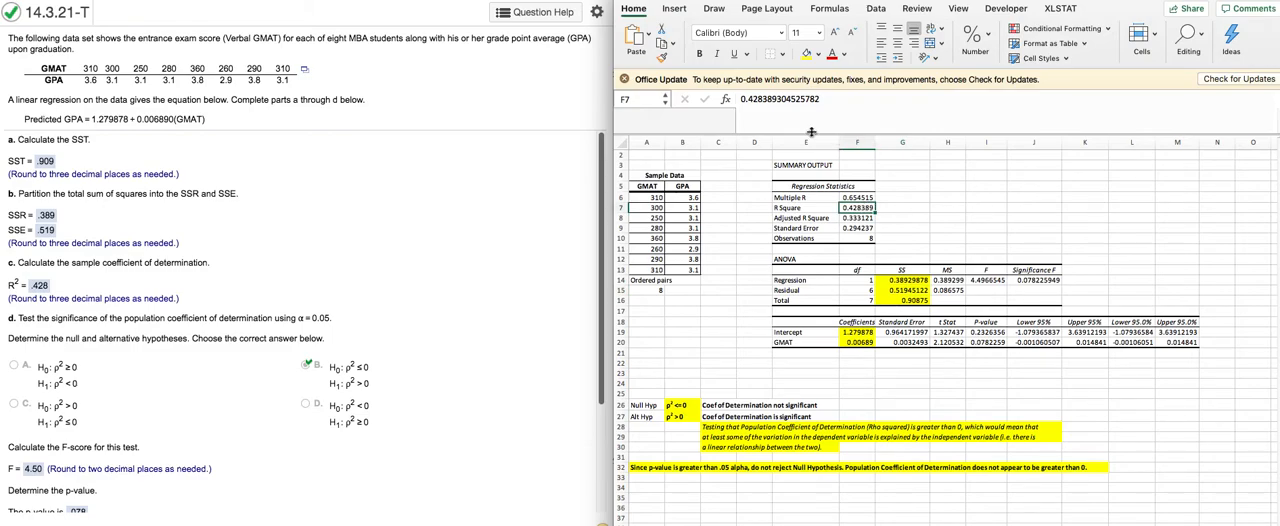
left_click(806, 54)
scroll(459, 301, "down", 2)
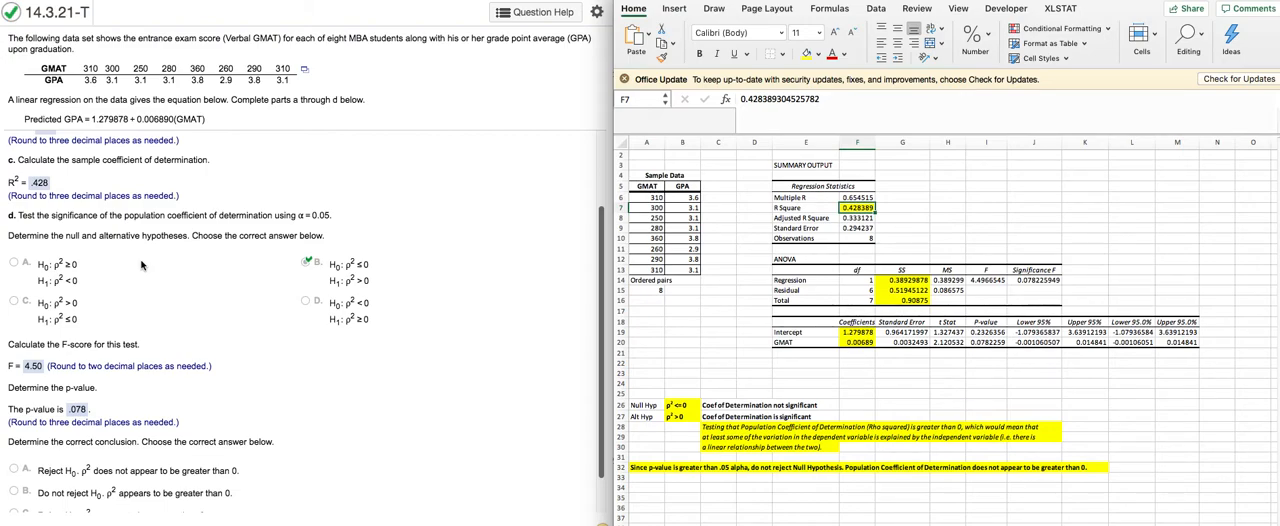
left_click(655, 186)
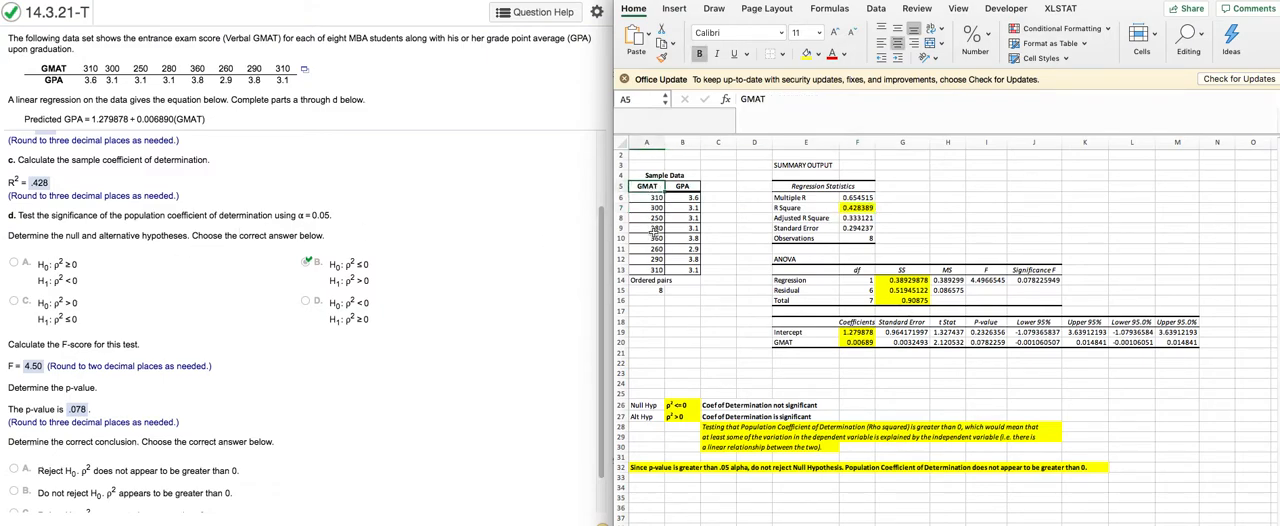
left_click(693, 187)
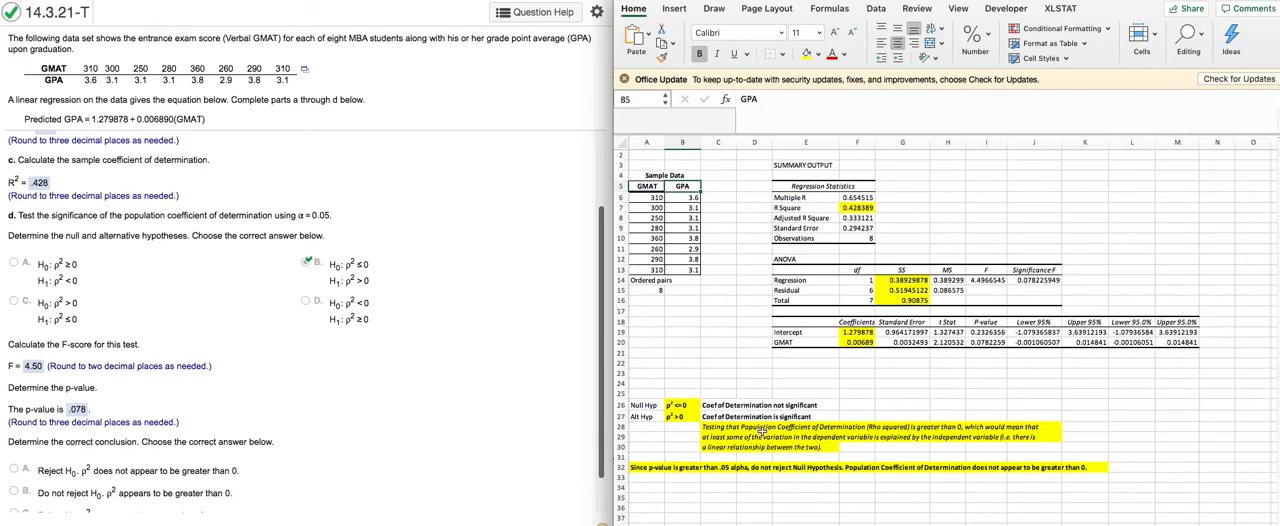
Step: Highlight the F statistic in I14 and the Significance F value in J14 of the ANOVA table with yellow fill
left_click(986, 280)
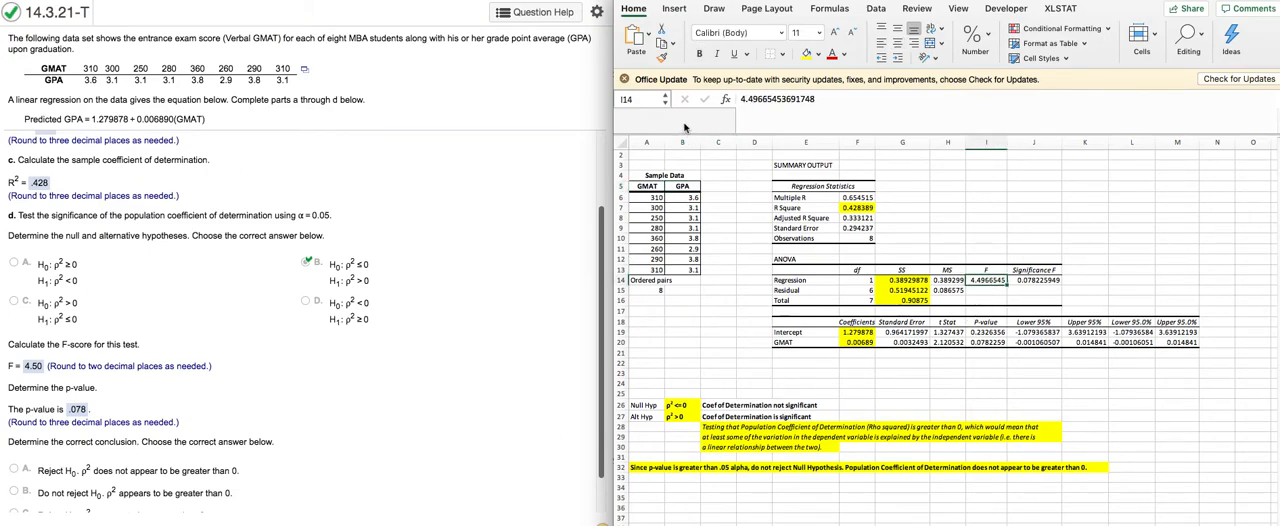
left_click(806, 55)
left_click(1094, 288)
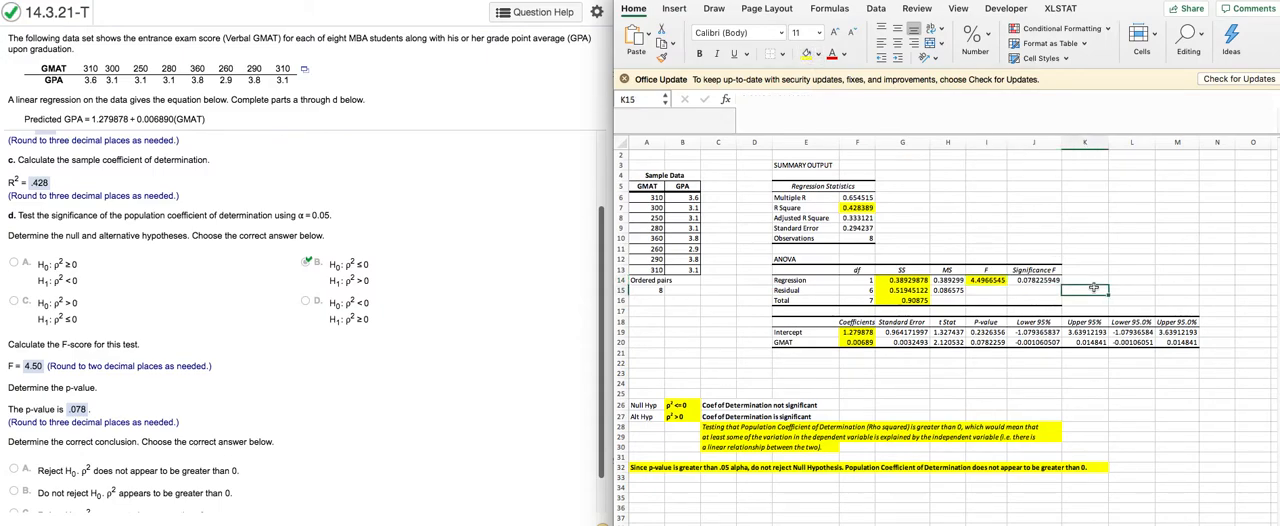
left_click(1052, 281)
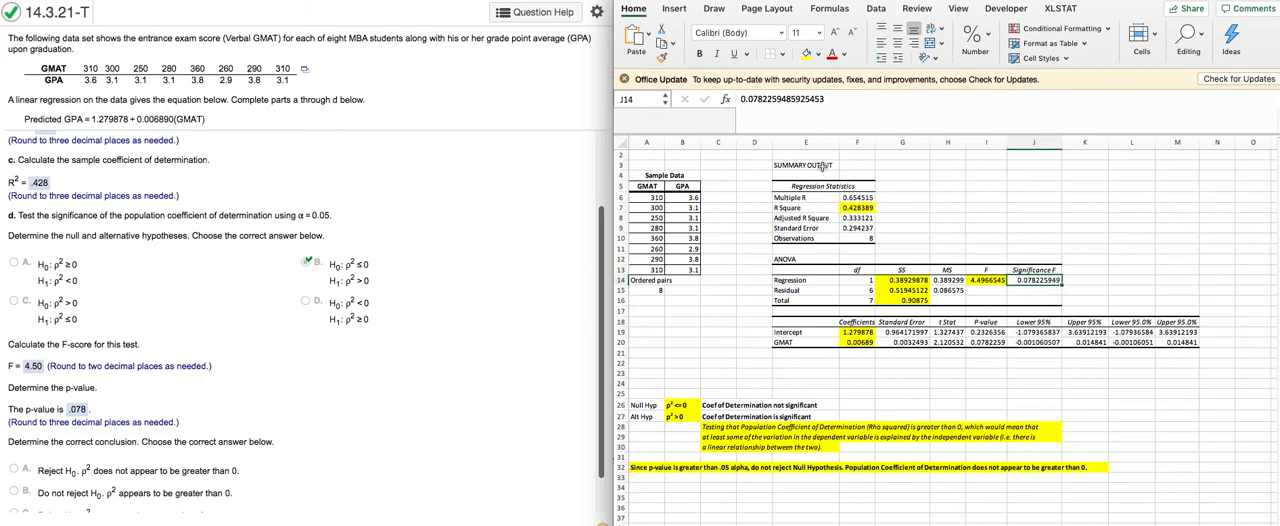
left_click(808, 55)
left_click(987, 281)
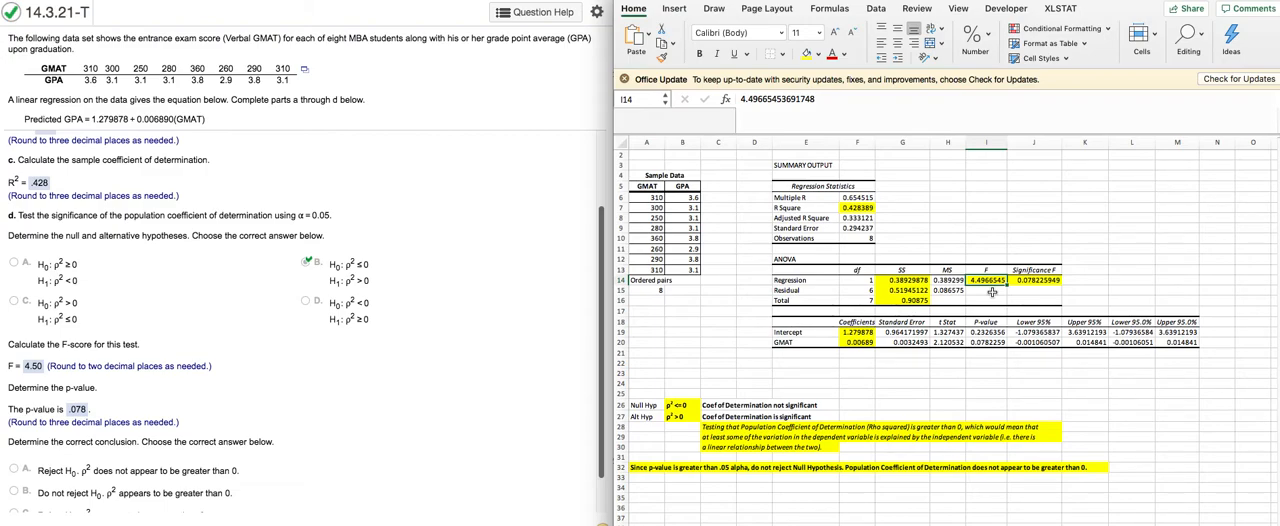
scroll(992, 292, "down", 1)
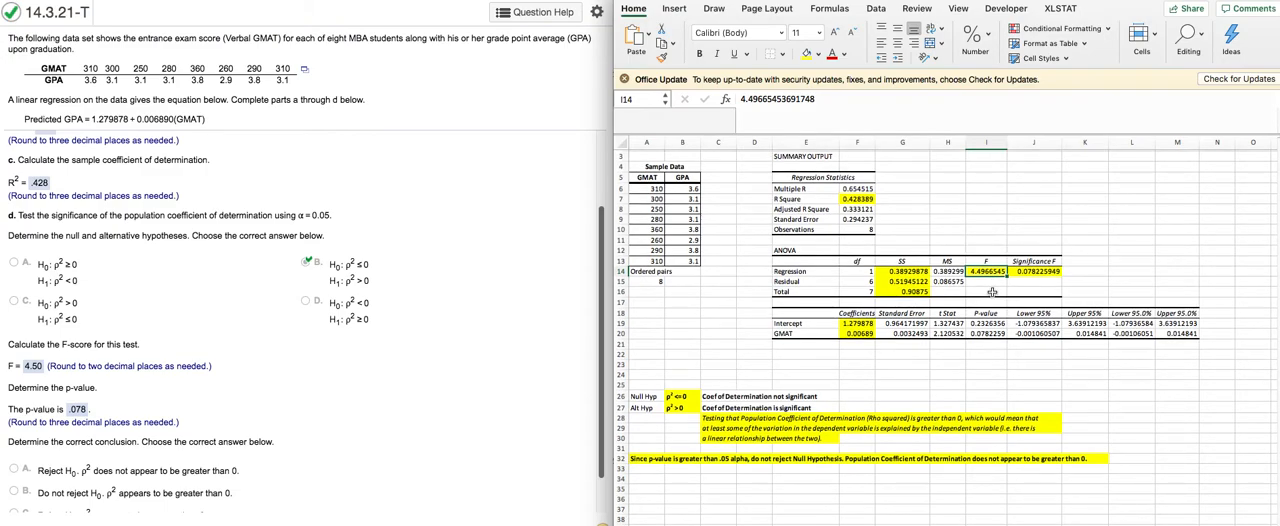
Step: Insert an F.INV.RT function in cell K15 beside the ANOVA table
scroll(420, 298, "down", 1)
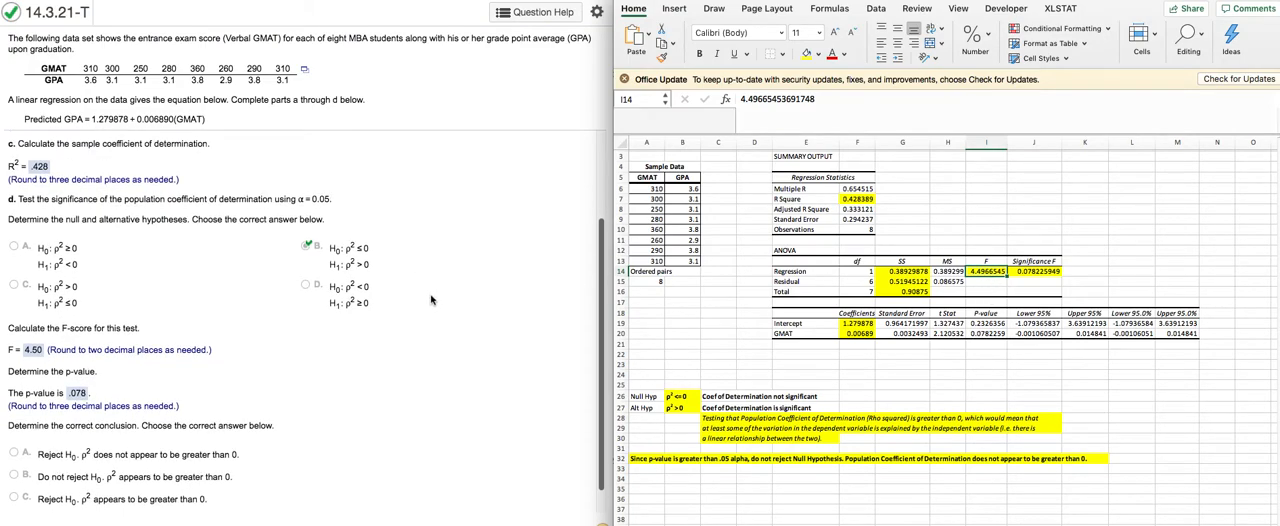
scroll(483, 282, "down", 2)
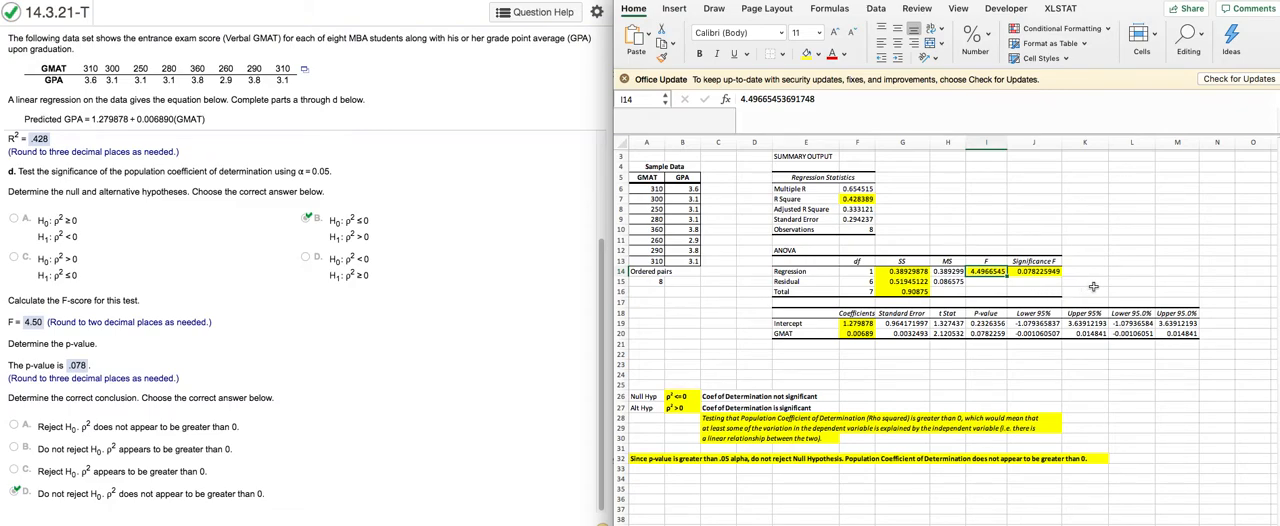
left_click(1094, 282)
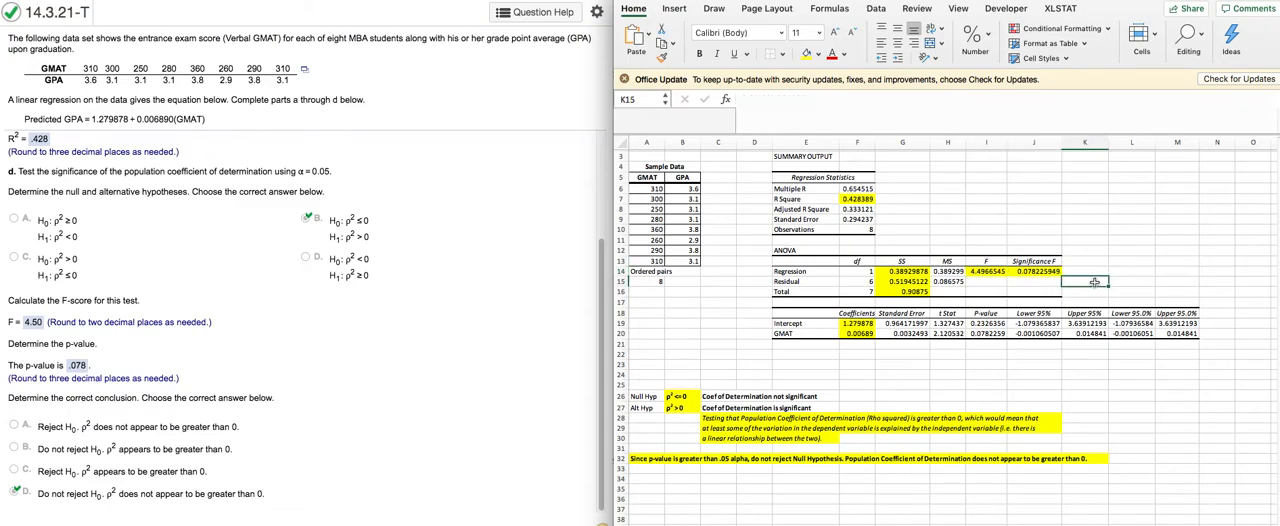
left_click(726, 100)
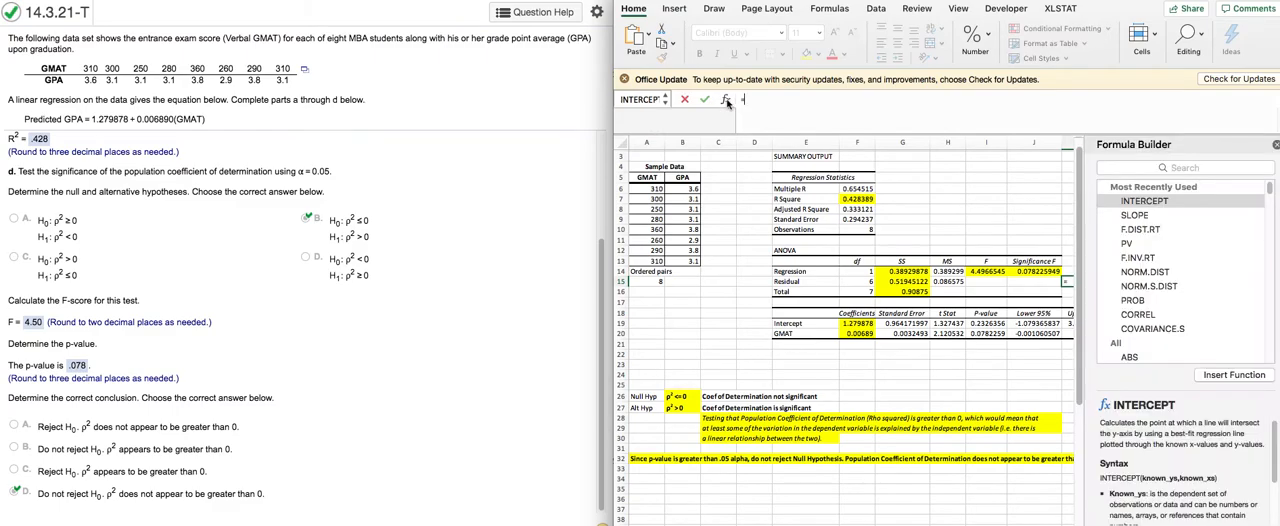
left_click(1129, 168)
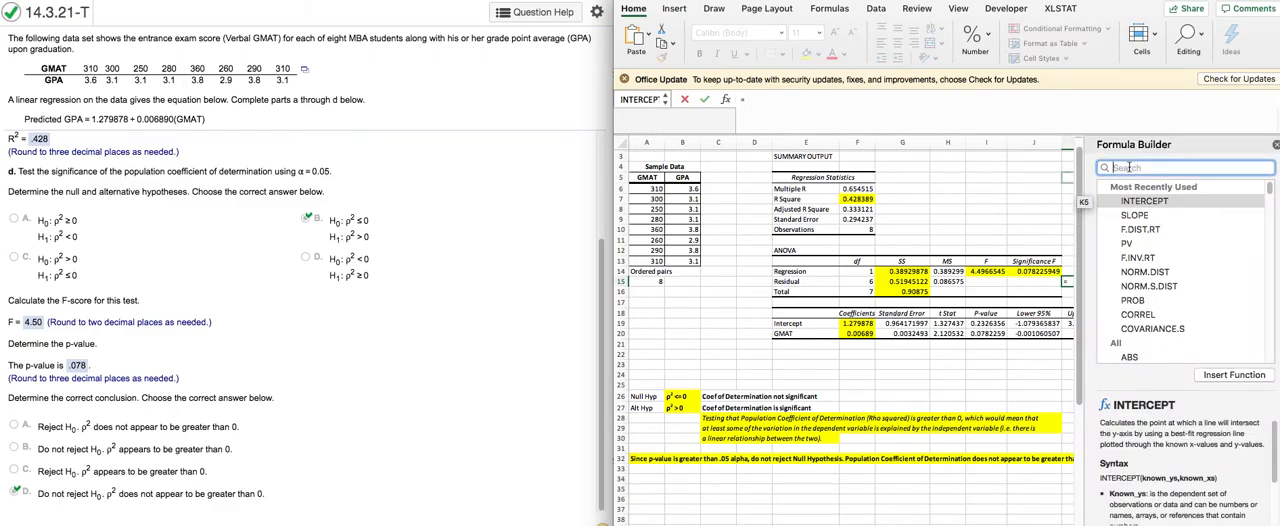
type("f.inv.rt")
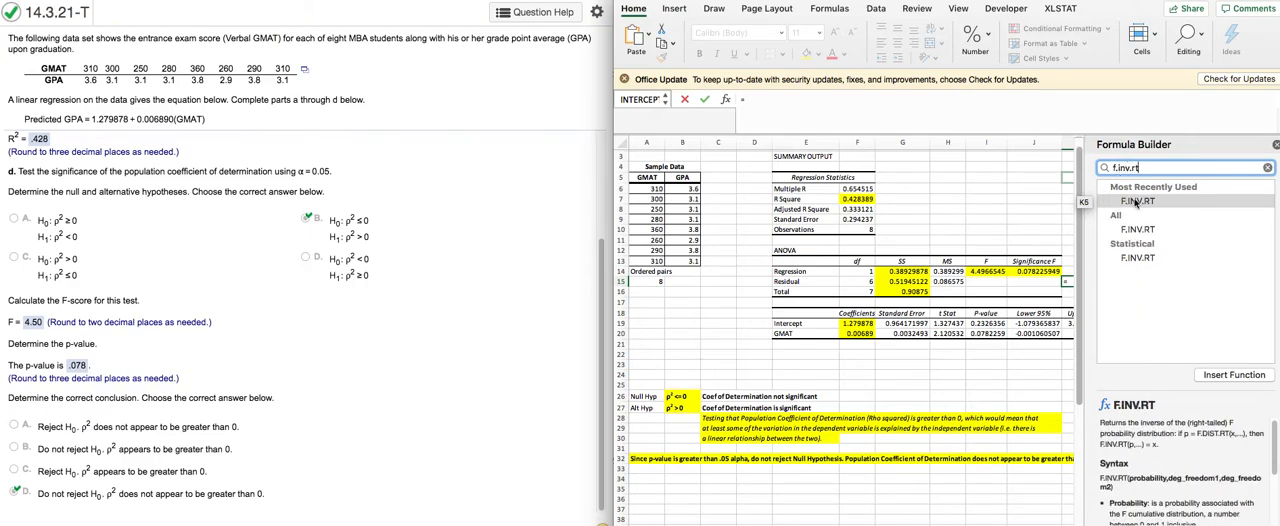
double_click(1135, 205)
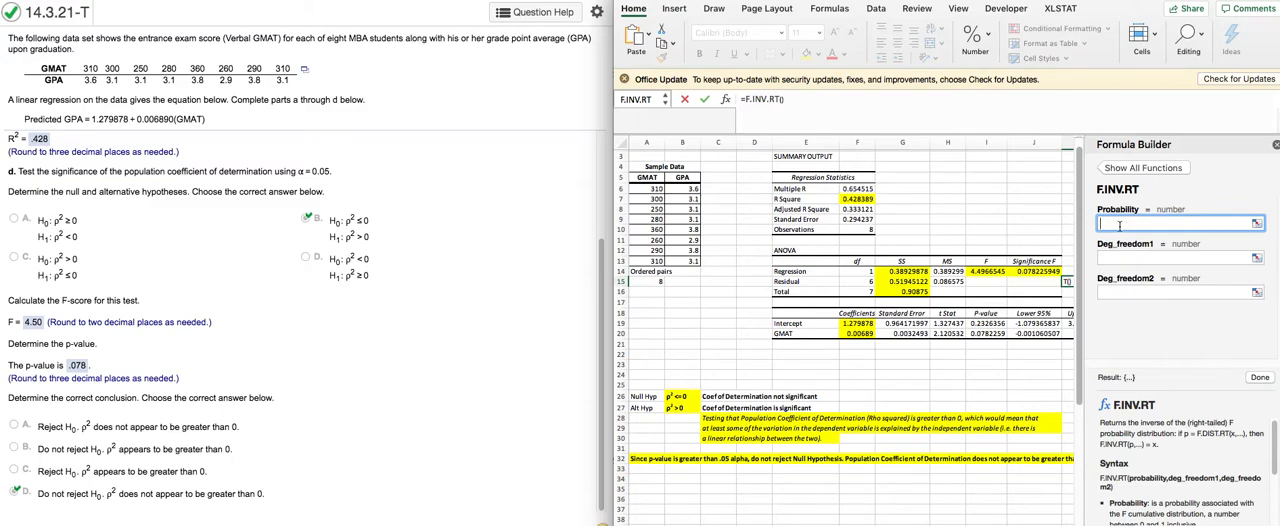
Step: Complete F.INV.RT with probability .05, first degrees of freedom 1 and second A15-2, and compare the result with the F statistic in I14
type(".05")
left_click(1118, 256)
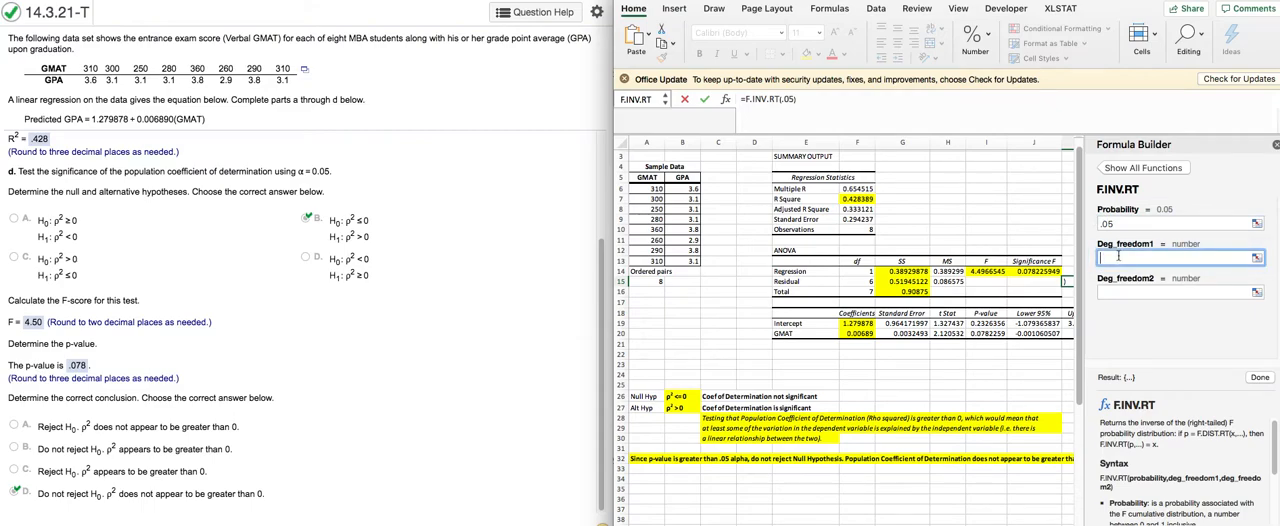
type("1")
left_click(1120, 291)
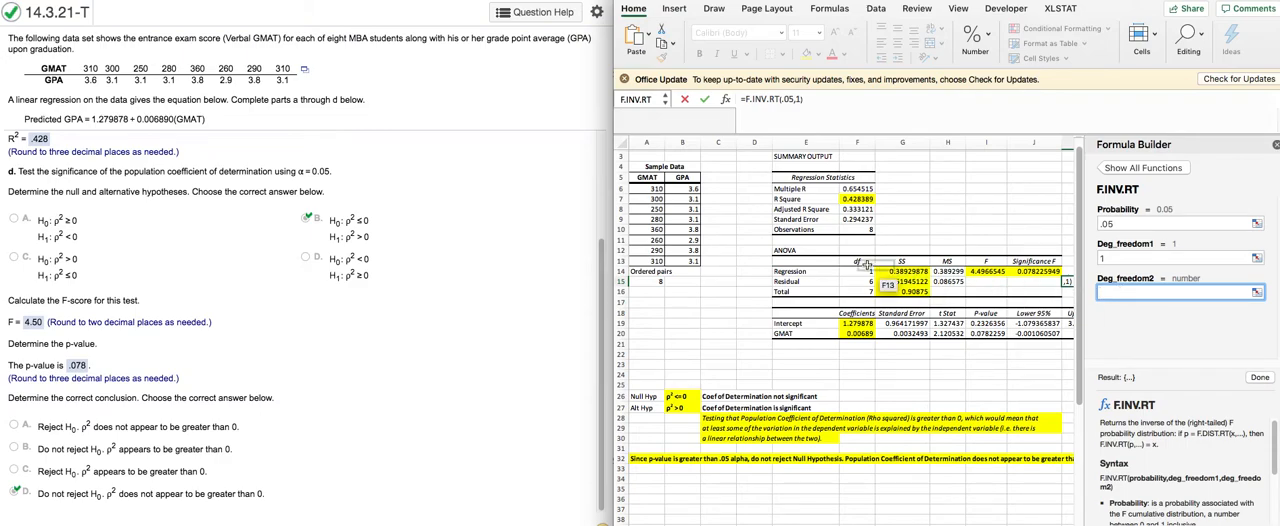
left_click(658, 282)
type("-2")
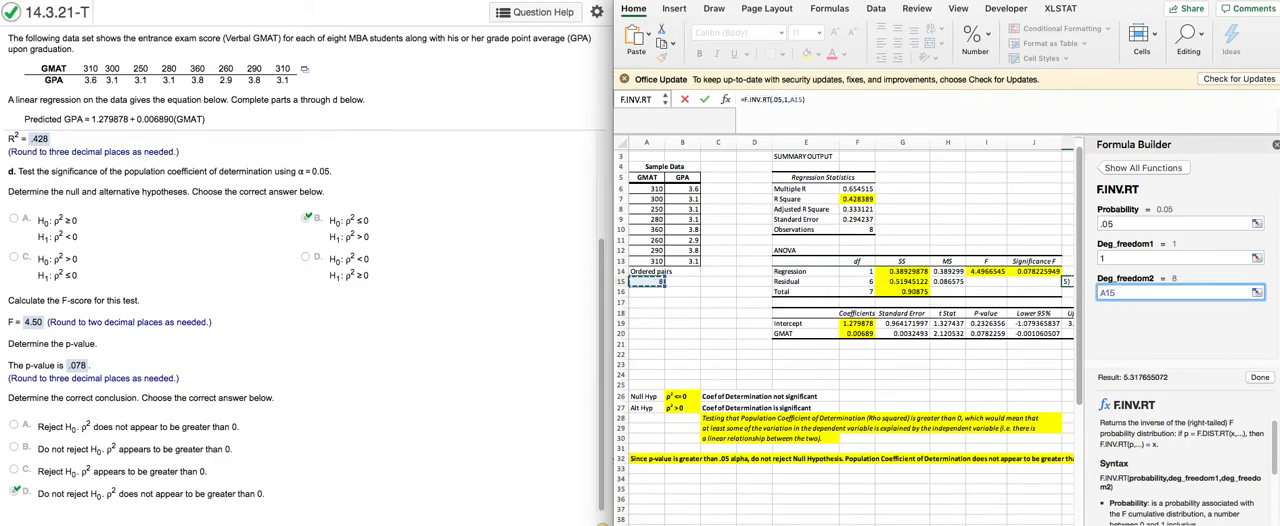
left_click(1258, 378)
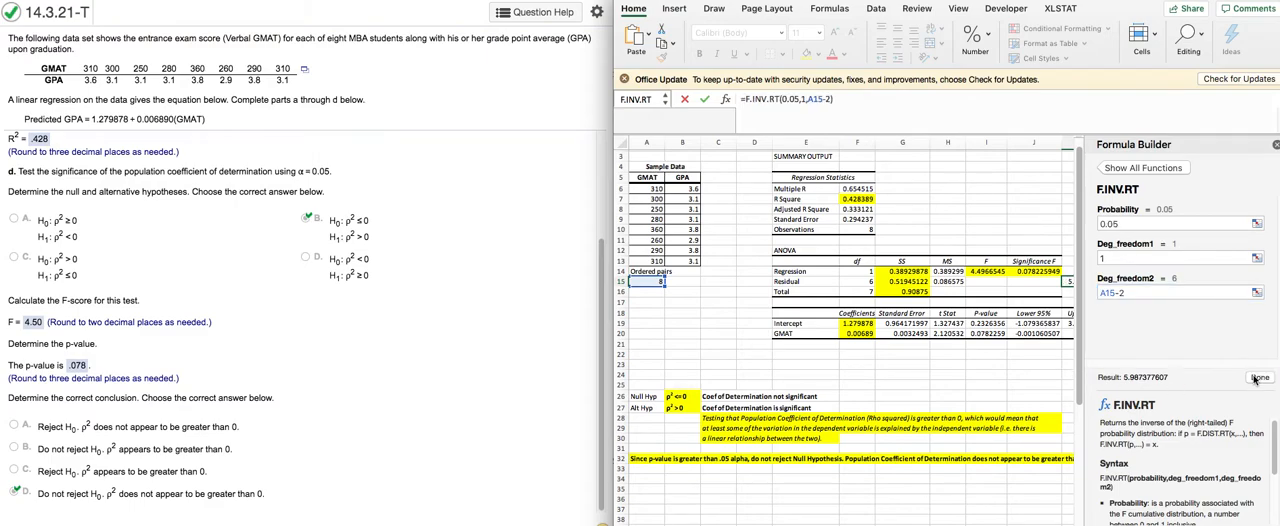
left_click(1275, 145)
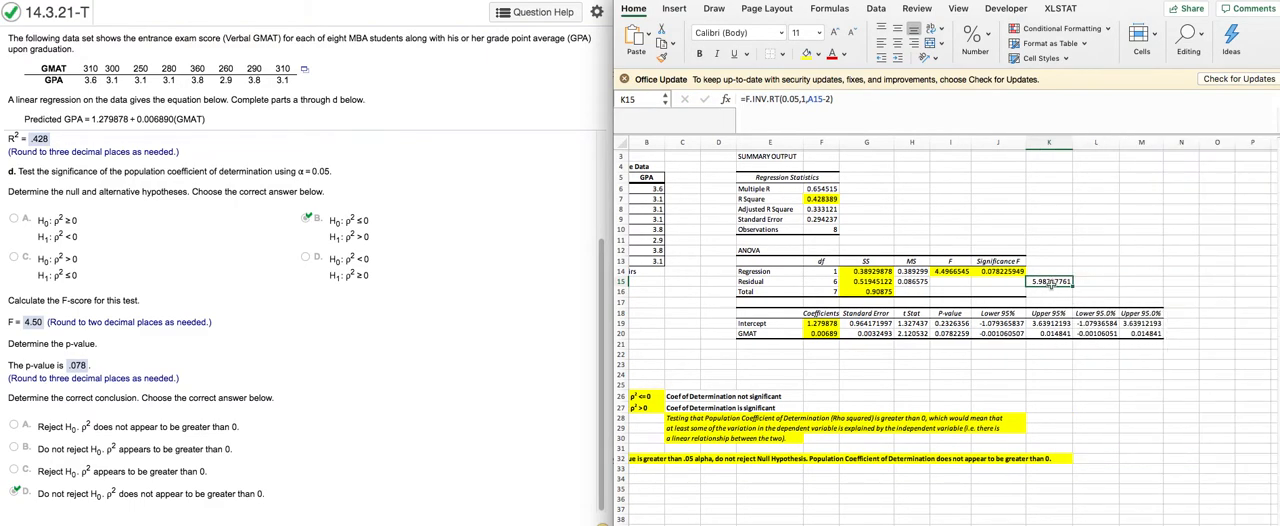
left_click(952, 271)
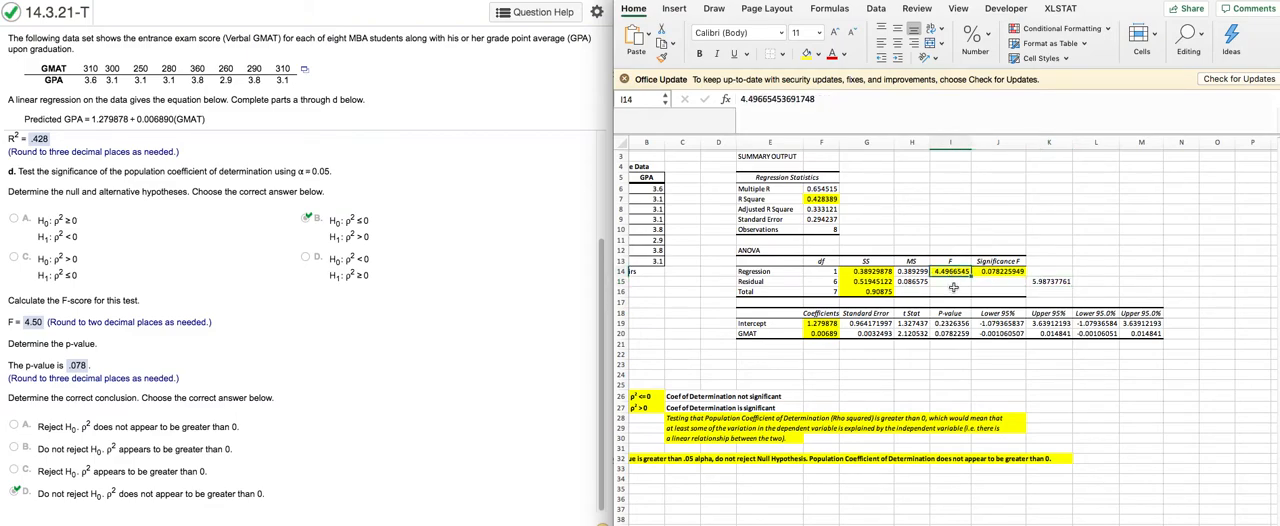
left_click(1052, 281)
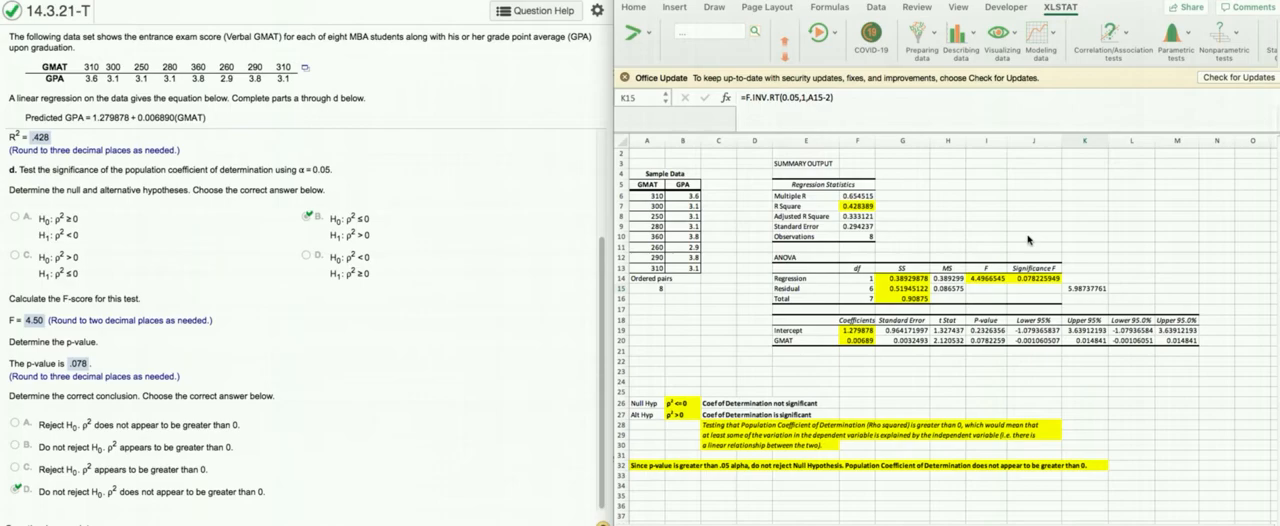
Step: Start an XLSTAT linear regression and return to the 14.3.21-T sheet with the dialog clear of the ANOVA sums of squares
left_click(1064, 10)
left_click(1064, 10)
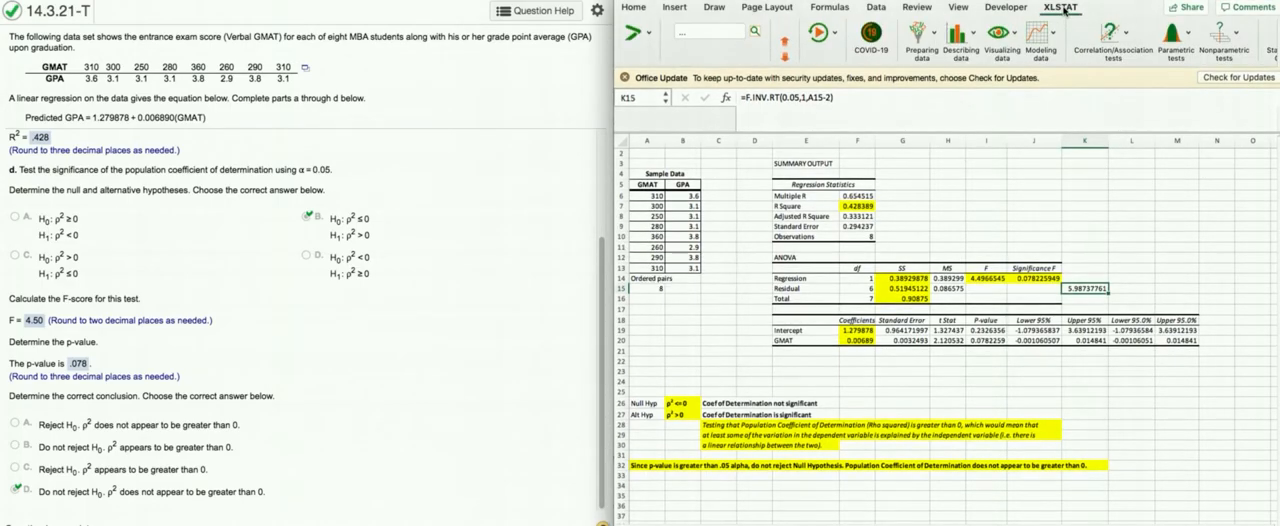
left_click(1050, 36)
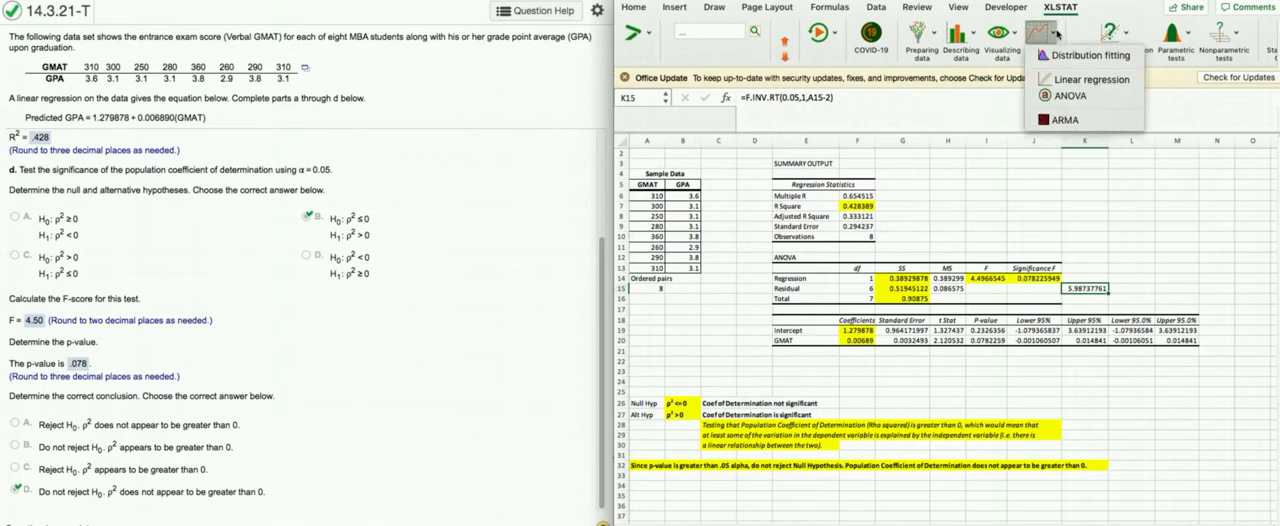
left_click(1092, 79)
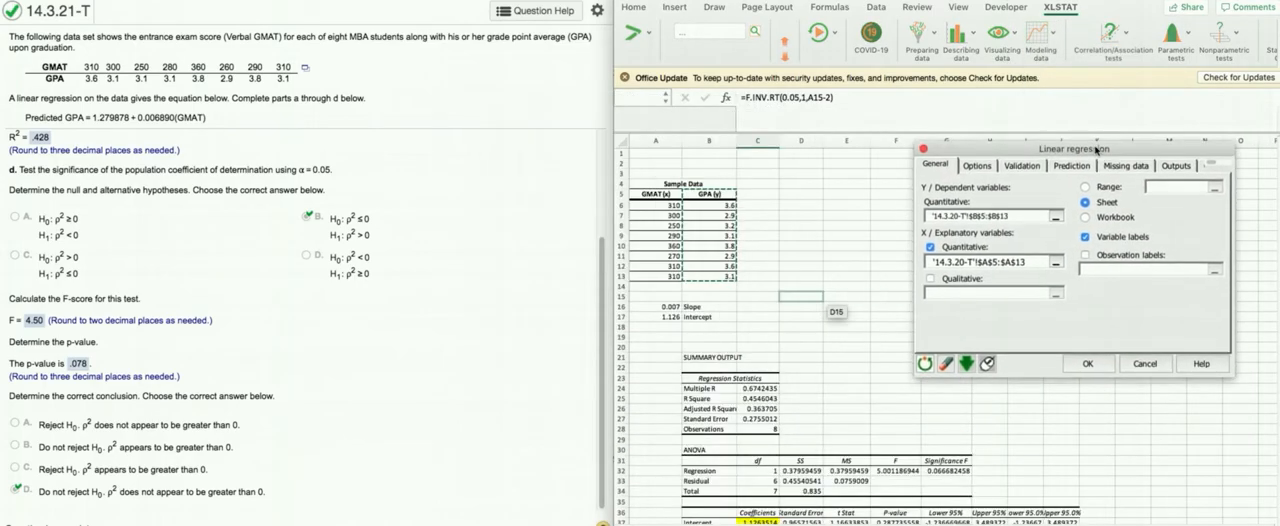
left_click(1030, 524)
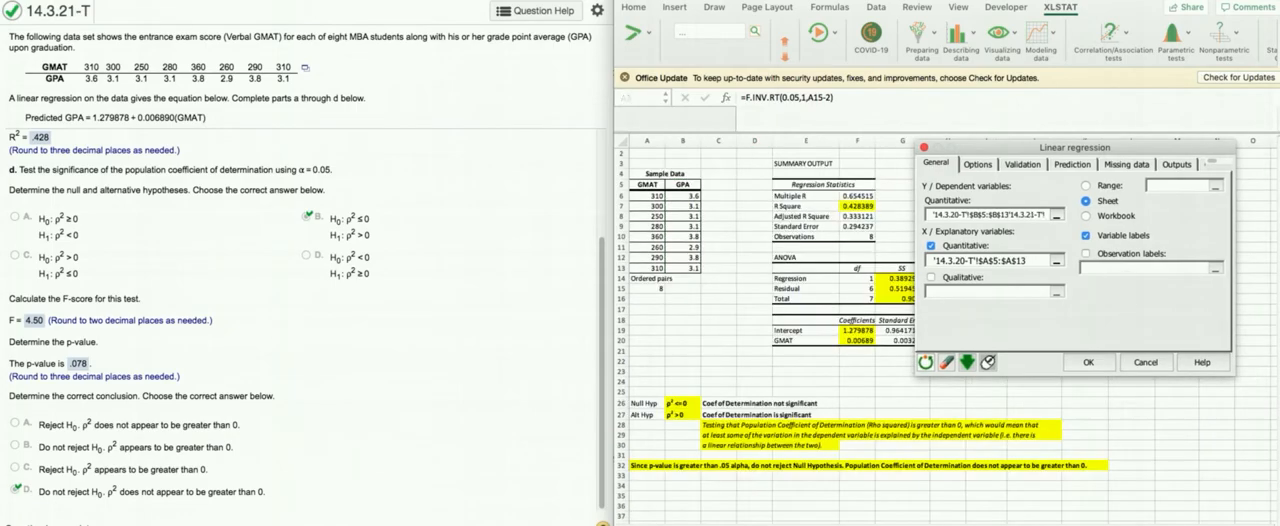
left_click_drag(1009, 148, 1073, 160)
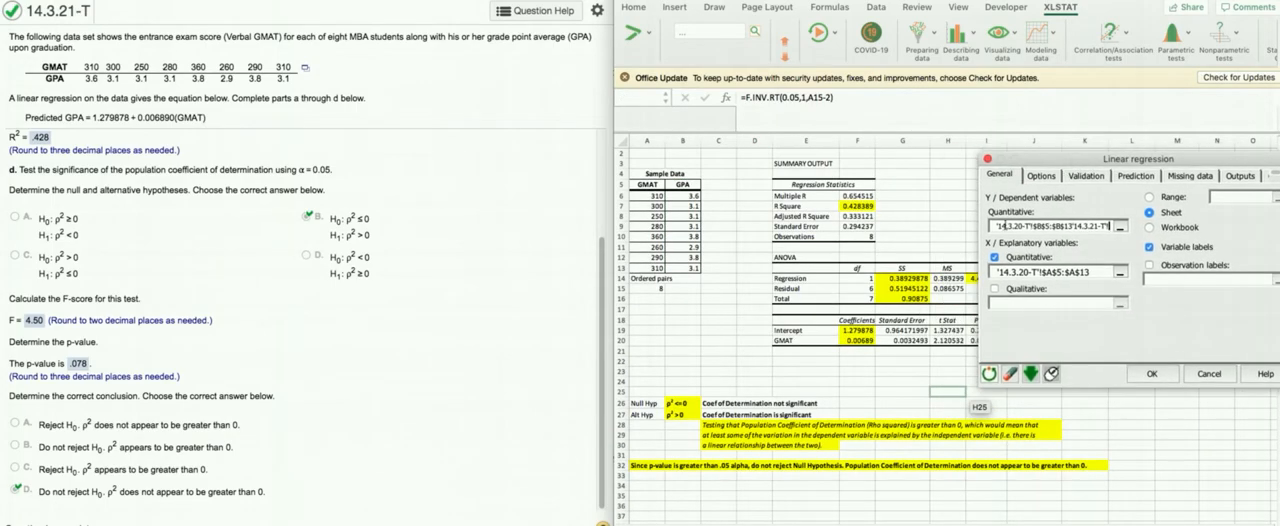
Step: Replace the regression ranges on the 14.3.21-T sheet with B5:B13 as the dependent variable and A5:A13 as the explanatory variable
left_click_drag(996, 226, 1132, 237)
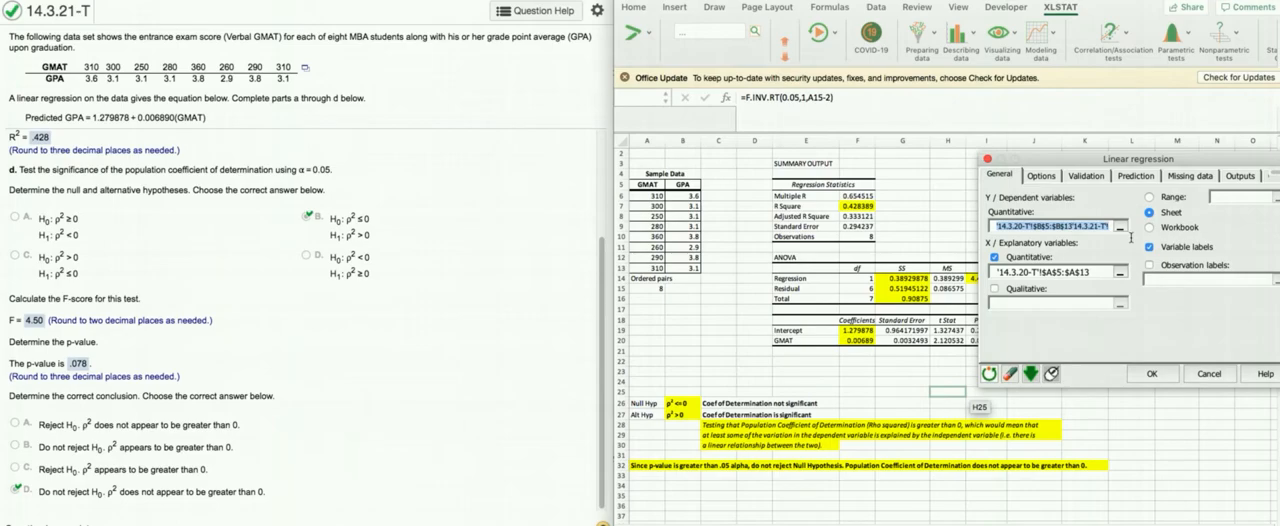
key("BackSpace")
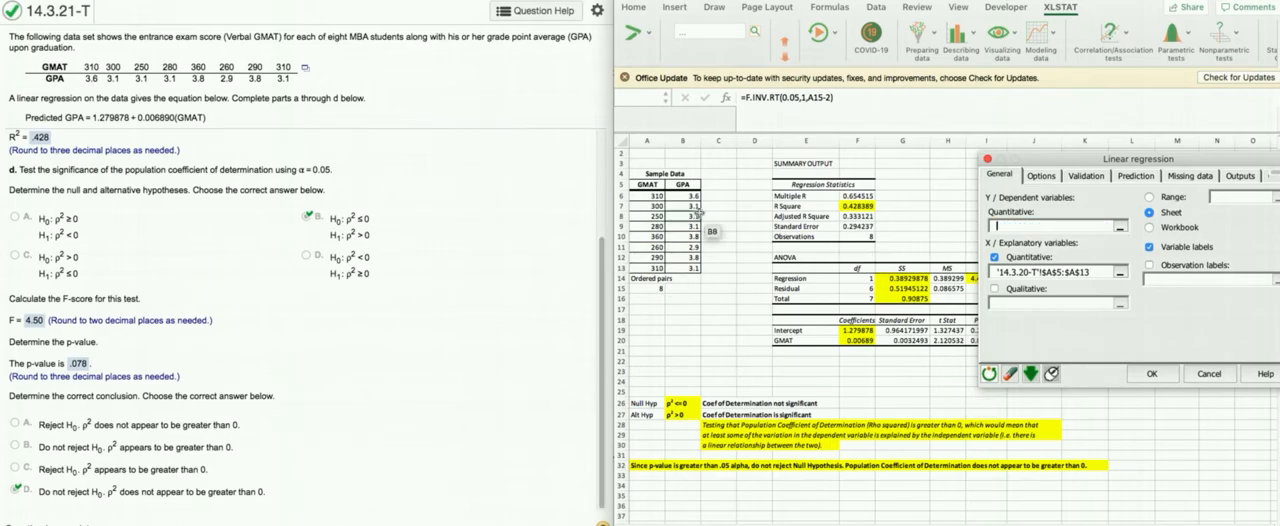
left_click_drag(686, 184, 687, 268)
left_click_drag(1094, 273, 980, 274)
key("BackSpace")
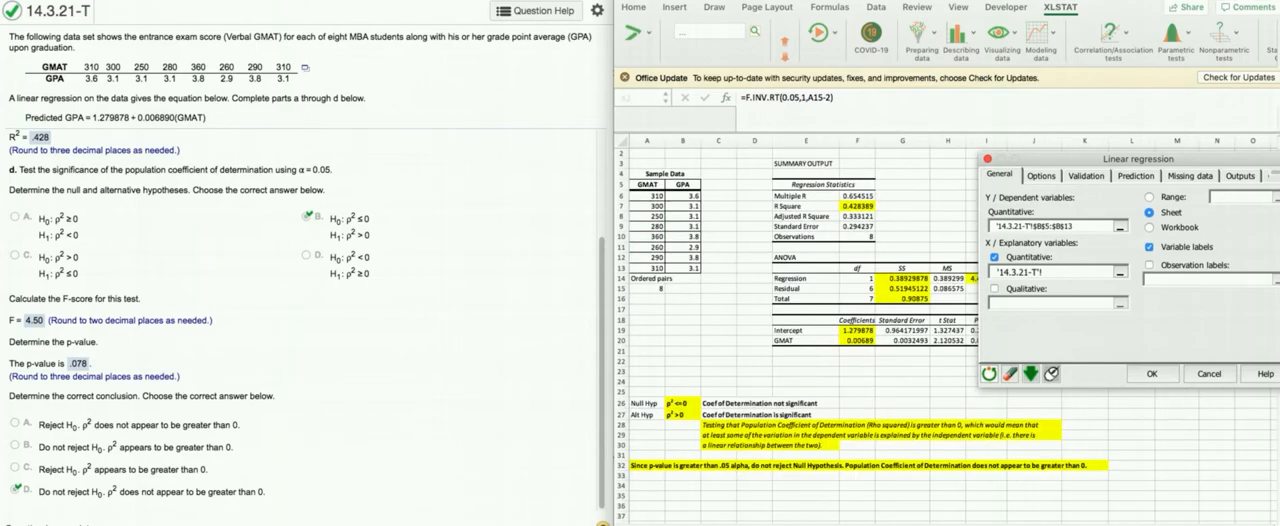
left_click_drag(647, 184, 648, 268)
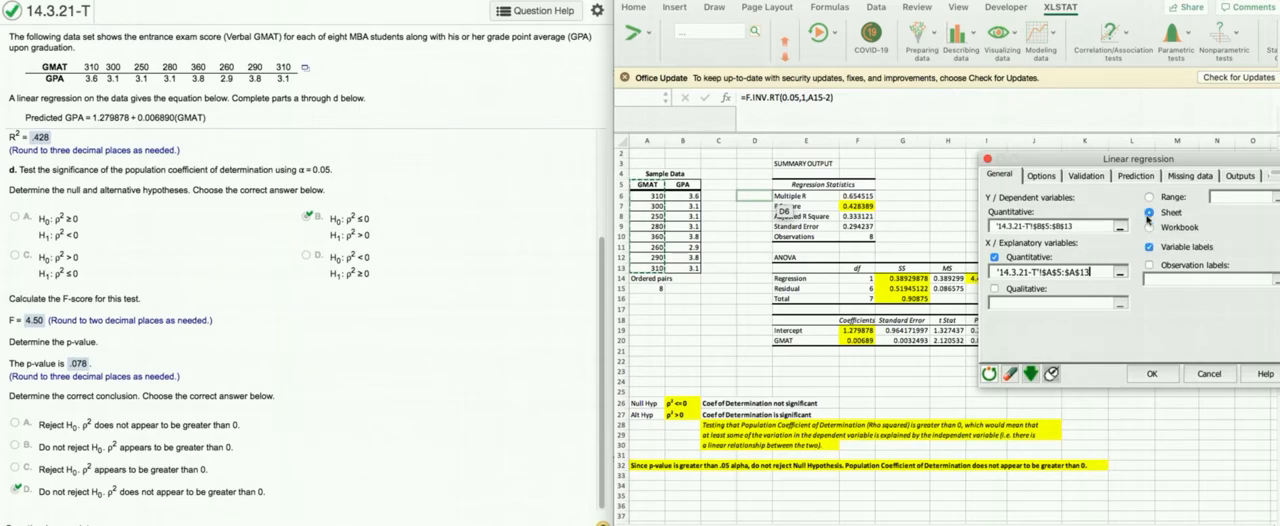
Step: Review the regression's model options and general outputs, keep Analysis of variance selected, and run the analysis
left_click_drag(1040, 159, 975, 157)
left_click(976, 176)
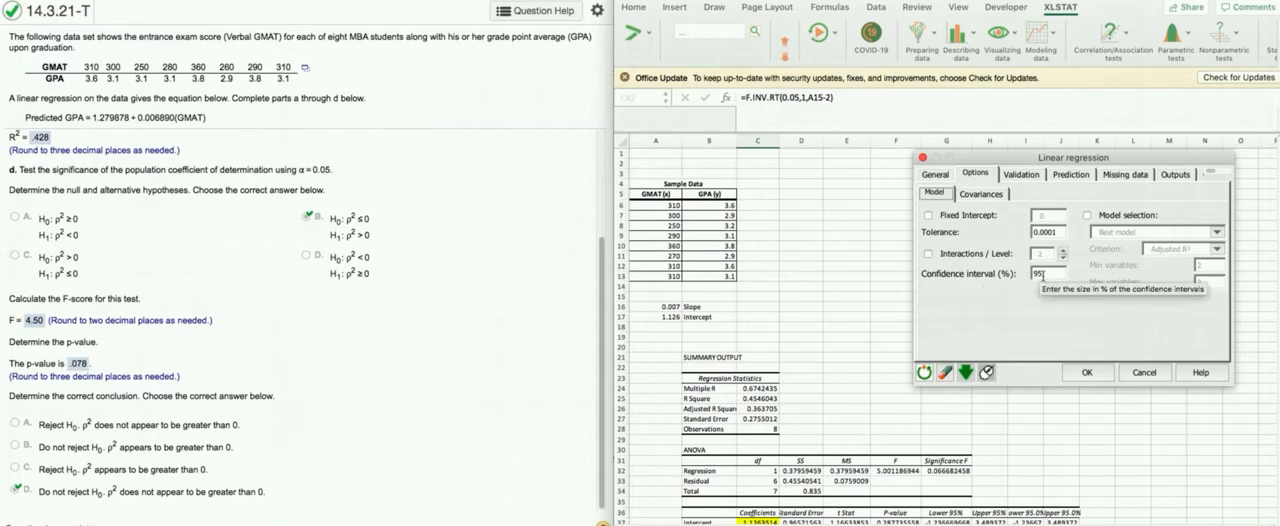
left_click(1172, 176)
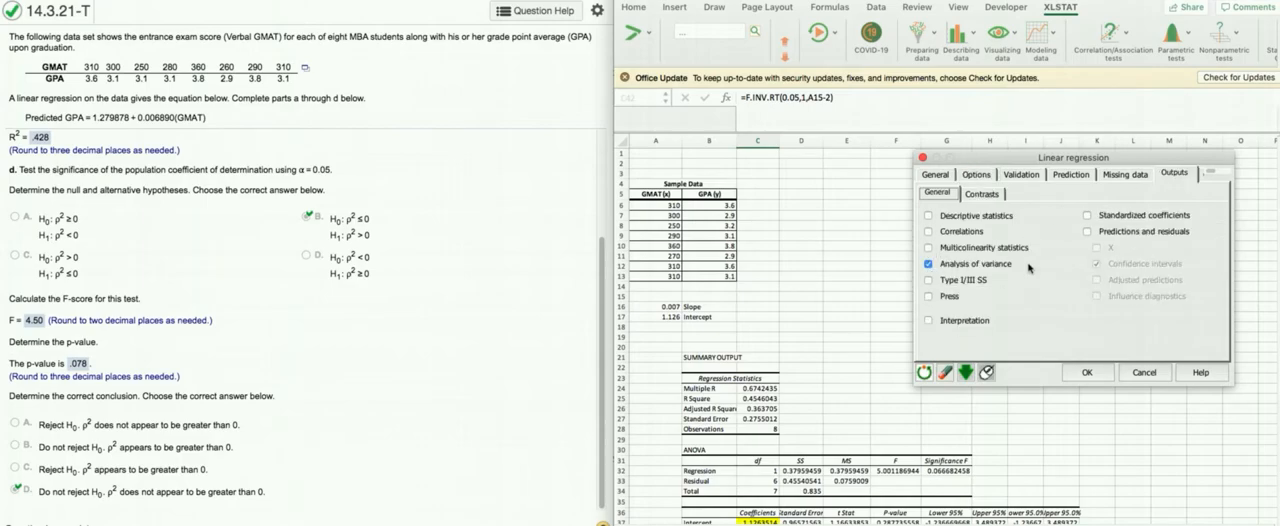
left_click(1097, 376)
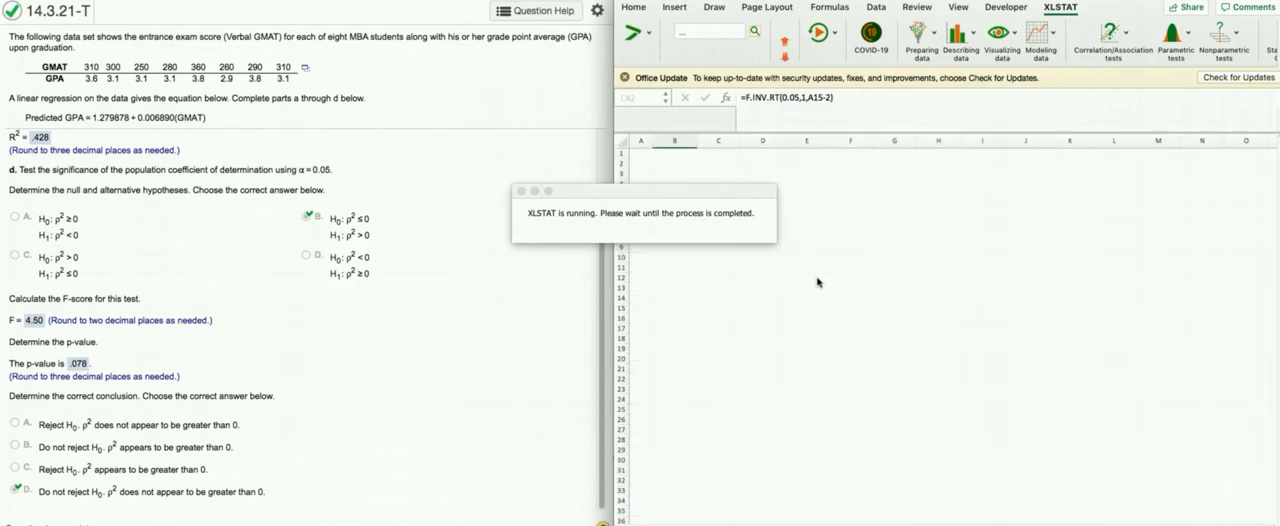
Step: Highlight the Intercept and GMAT values in C36:C37 of the model parameters table with yellow fill
scroll(977, 308, "down", 3)
scroll(977, 308, "down", 5)
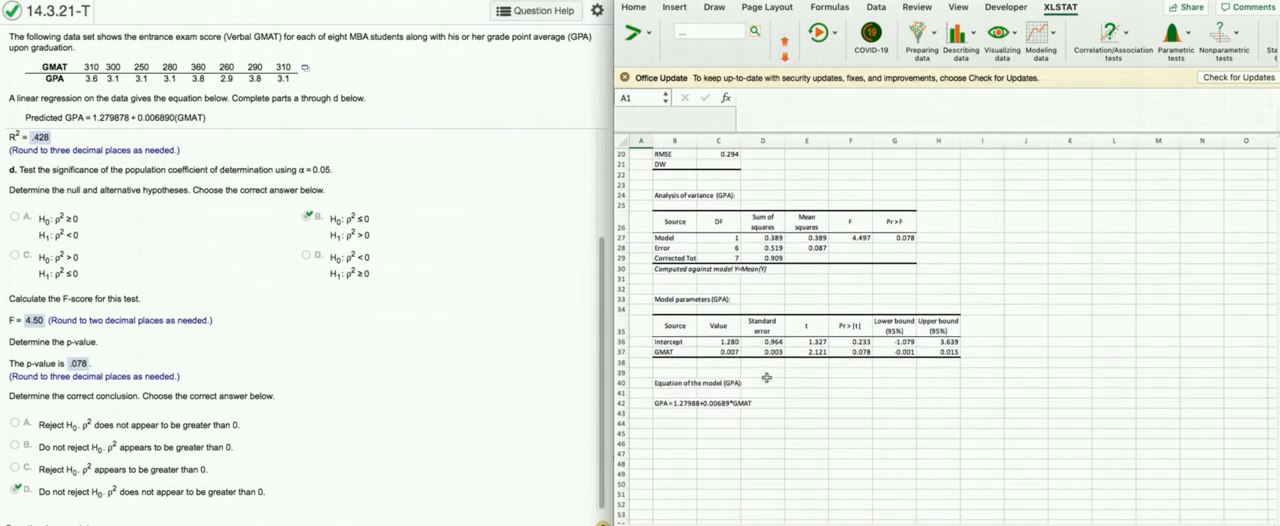
scroll(425, 296, "up", 3)
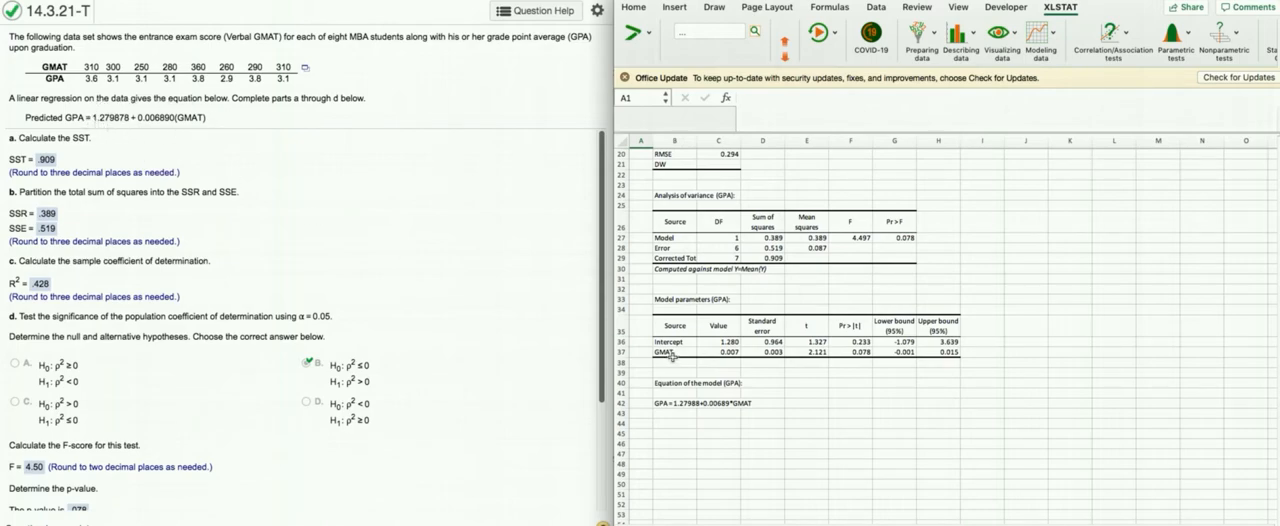
left_click(720, 344)
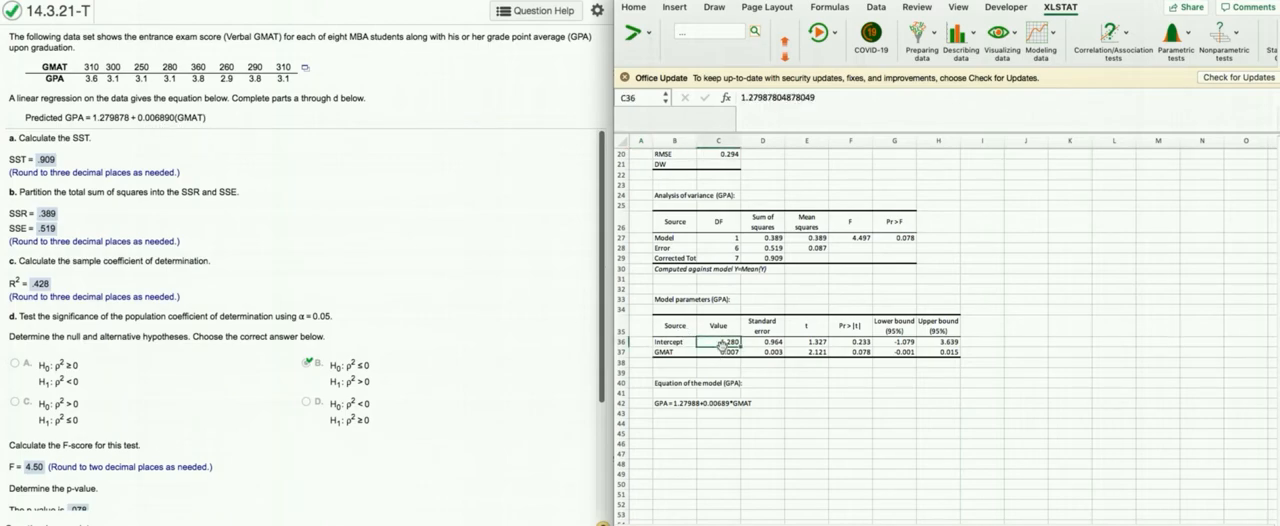
left_click_drag(716, 344, 718, 352)
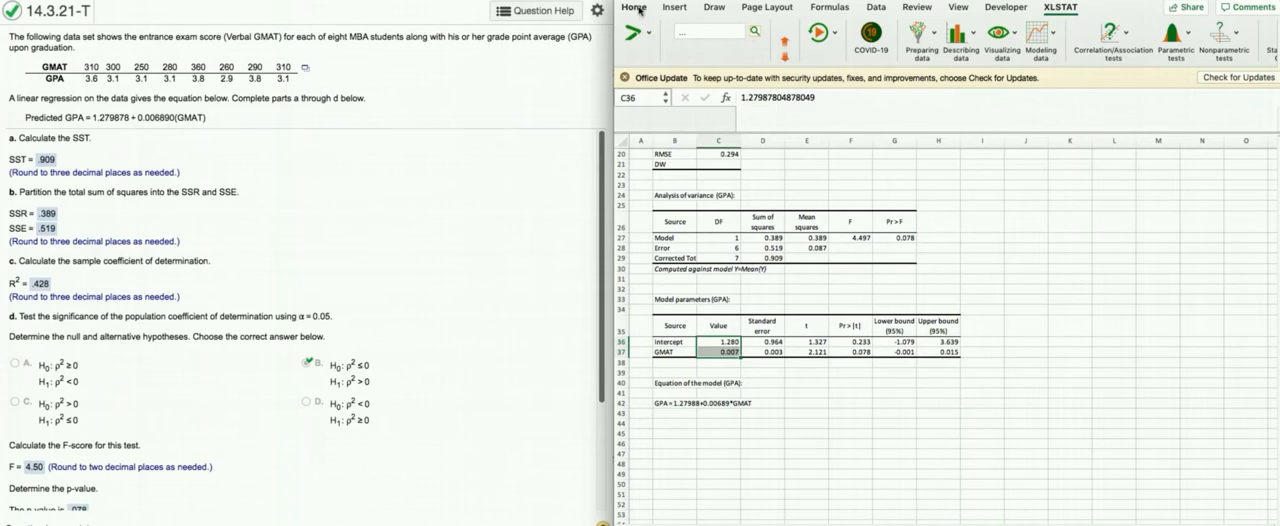
left_click(806, 52)
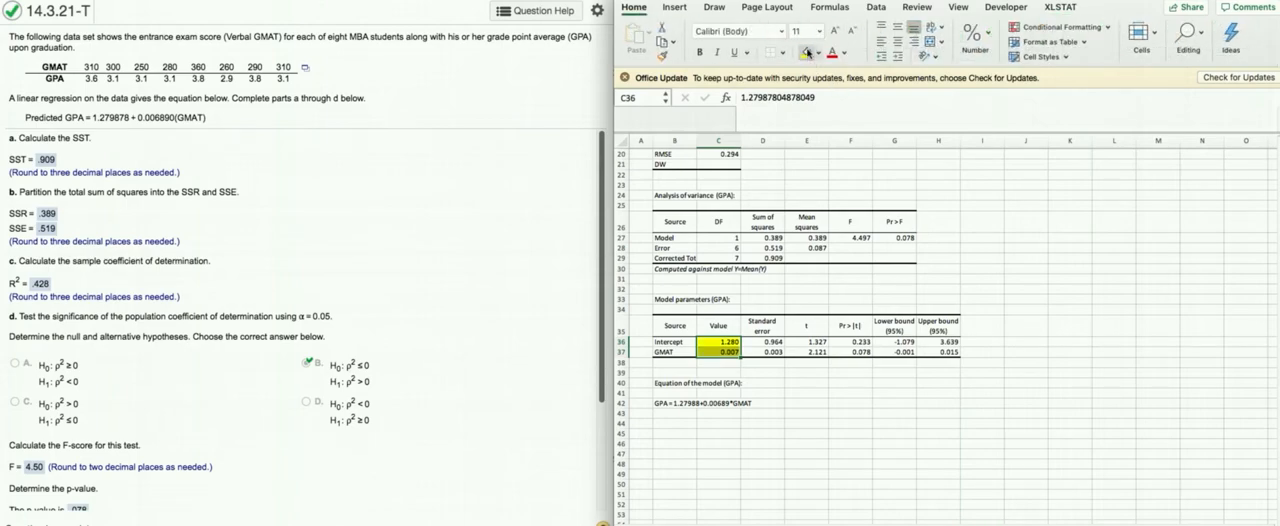
left_click(870, 288)
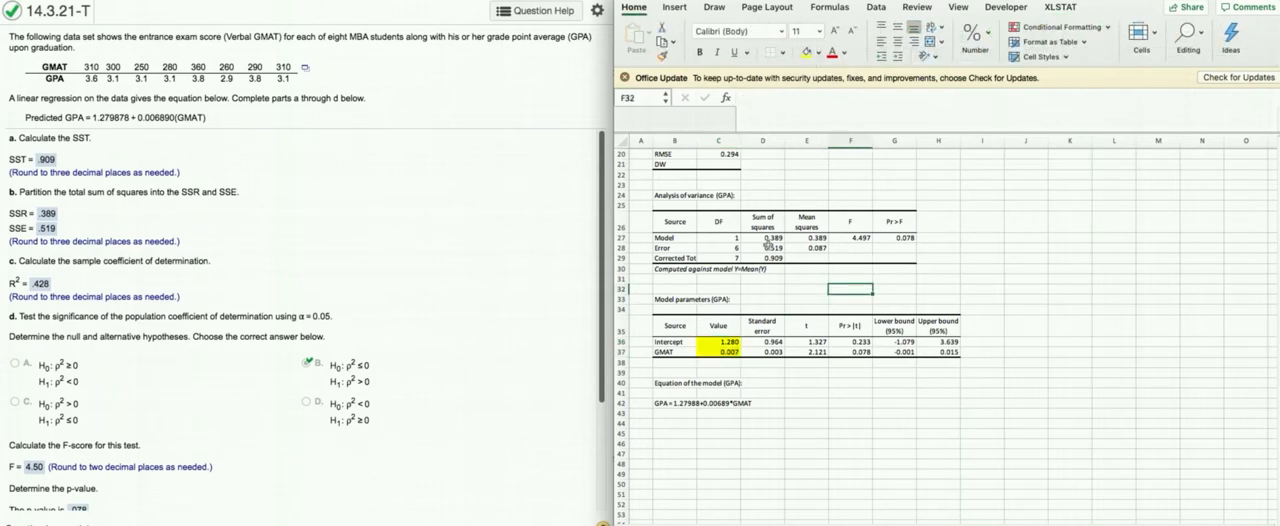
Step: Highlight the R² value in cell C17 of the goodness of fit statistics with yellow fill
scroll(738, 237, "up", 3)
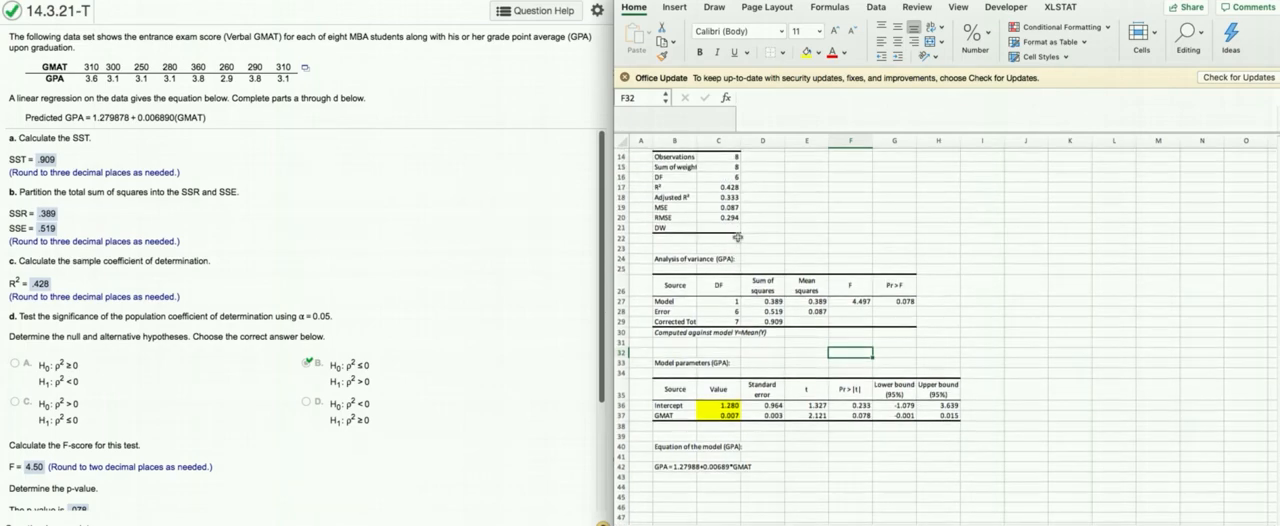
left_click(734, 188)
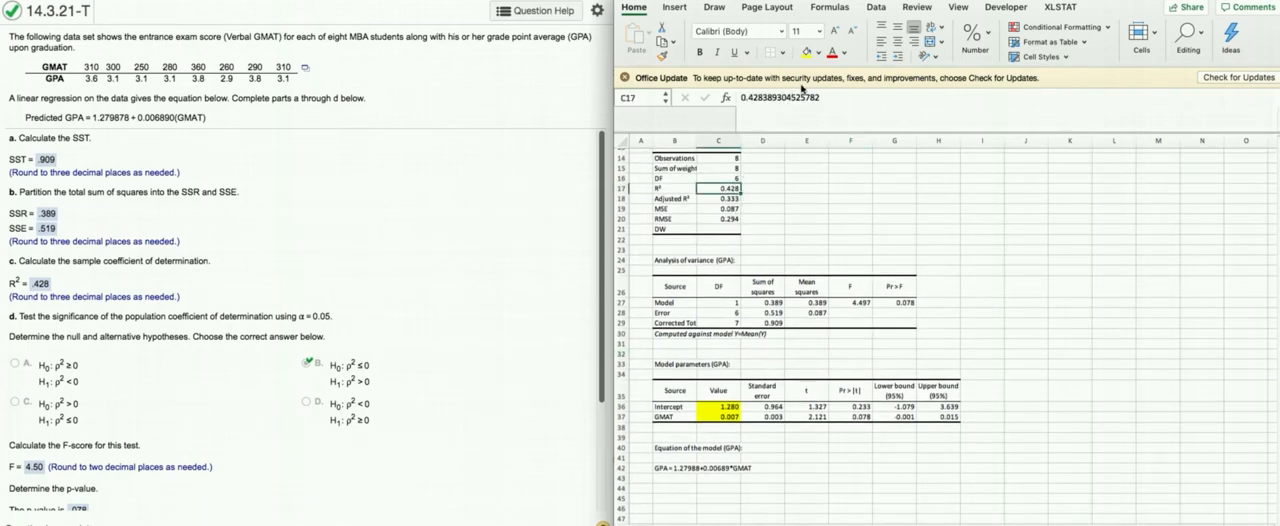
left_click(806, 52)
Step: Highlight the Pr > F value in G27 and the F value in F27 of the analysis of variance table with yellow fill
left_click(893, 302)
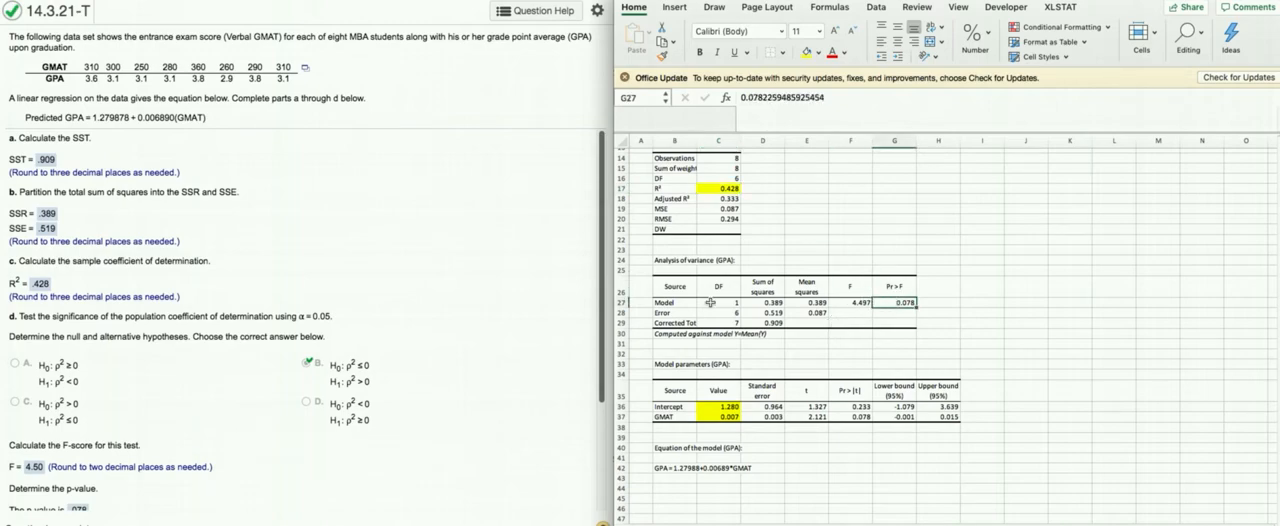
scroll(307, 322, "down", 2)
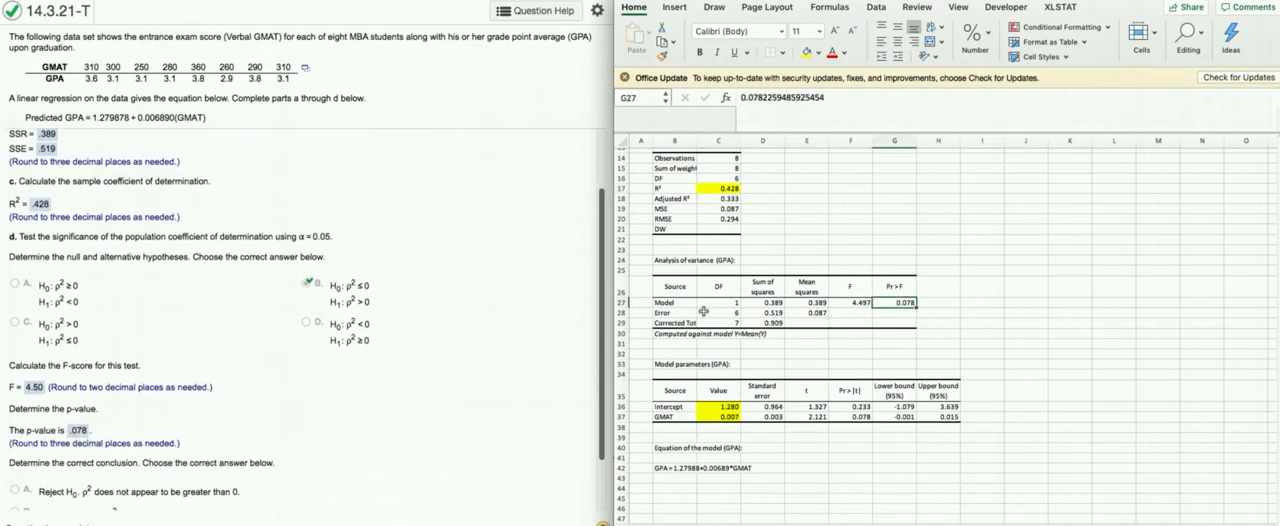
left_click(806, 52)
left_click(851, 303)
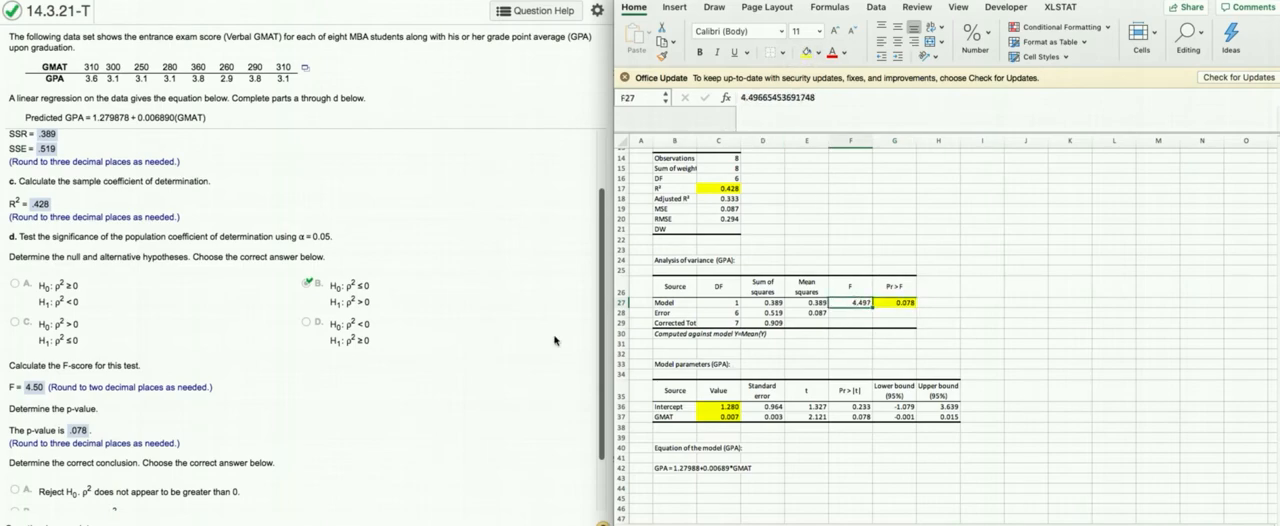
scroll(297, 366, "up", 2)
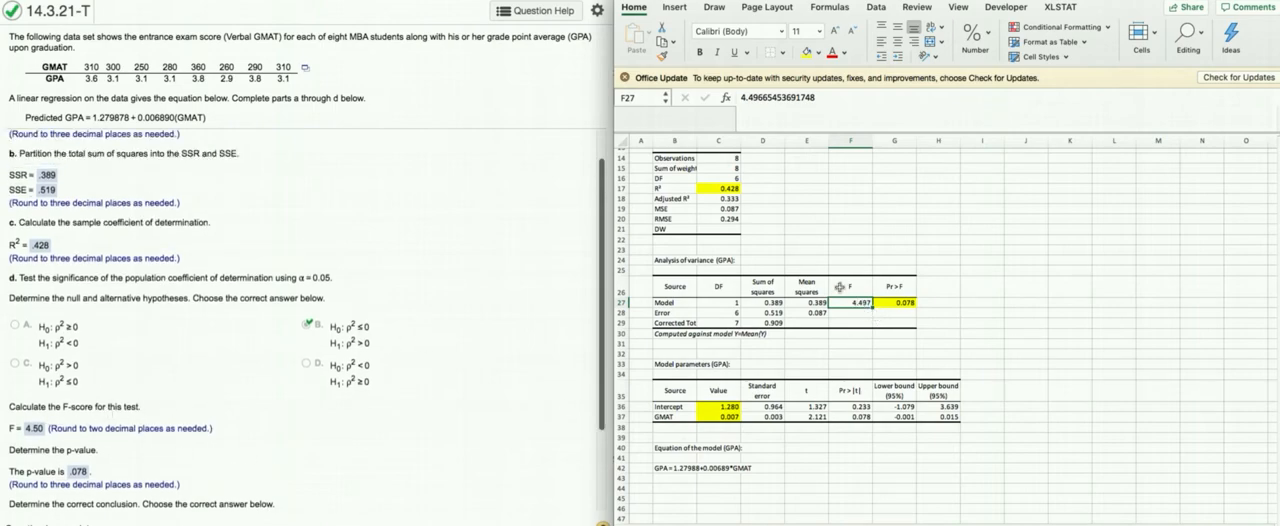
left_click(998, 302)
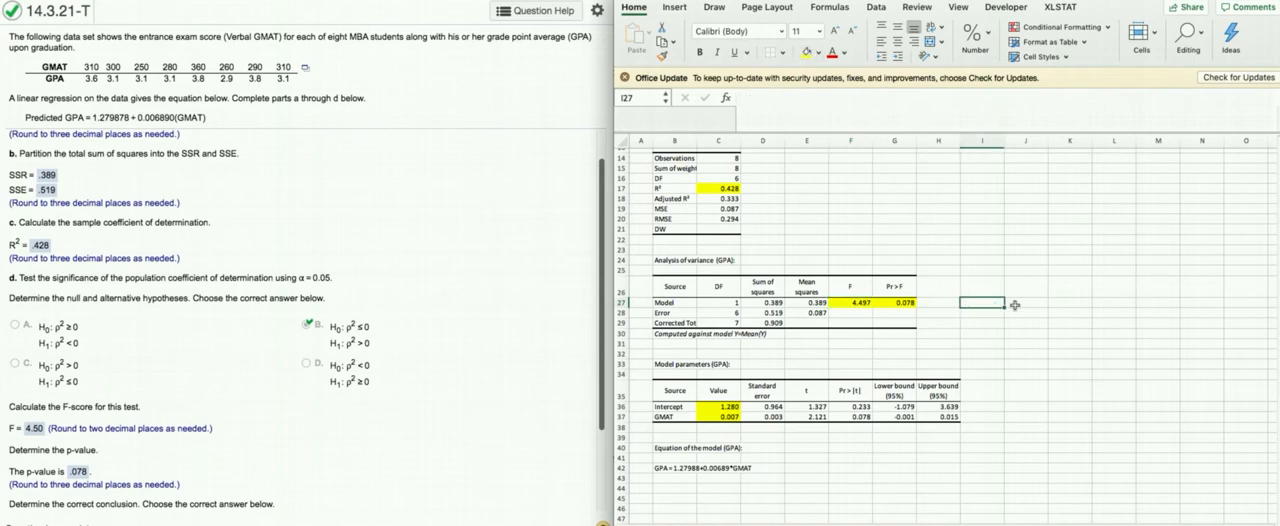
Step: Select the regression equation in cells B42:D42 under Equation of the model (GPA)
scroll(1016, 307, "down", 1)
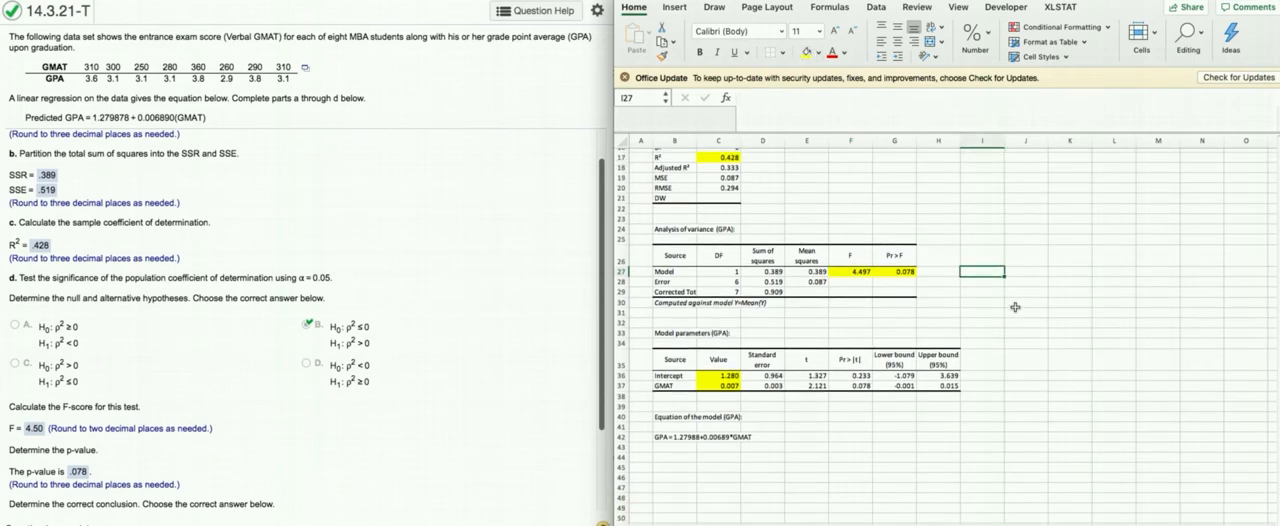
scroll(1015, 307, "down", 3)
left_click_drag(664, 407, 755, 411)
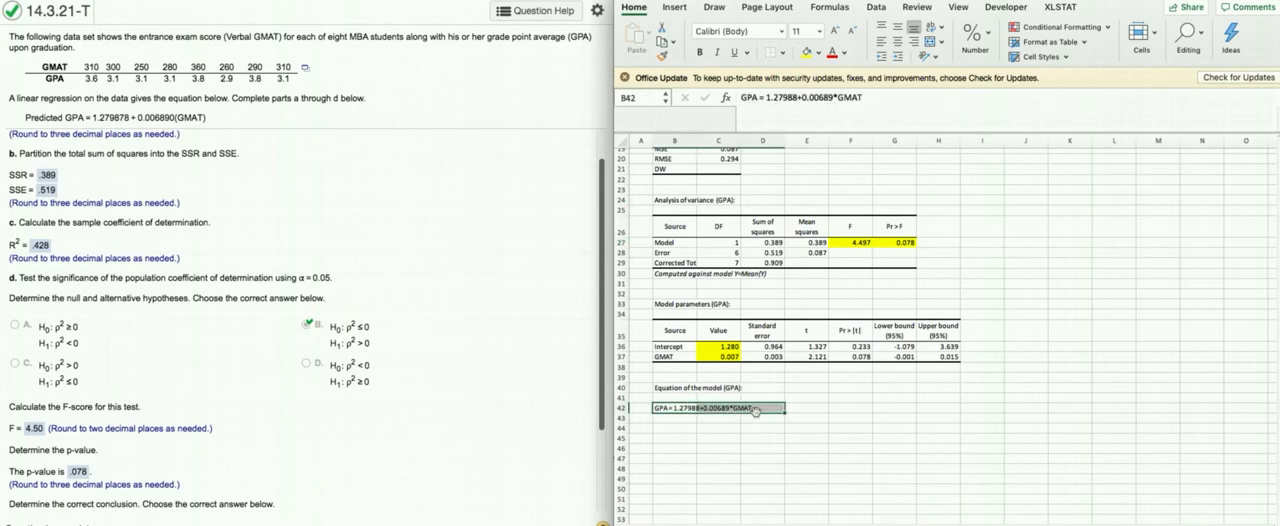